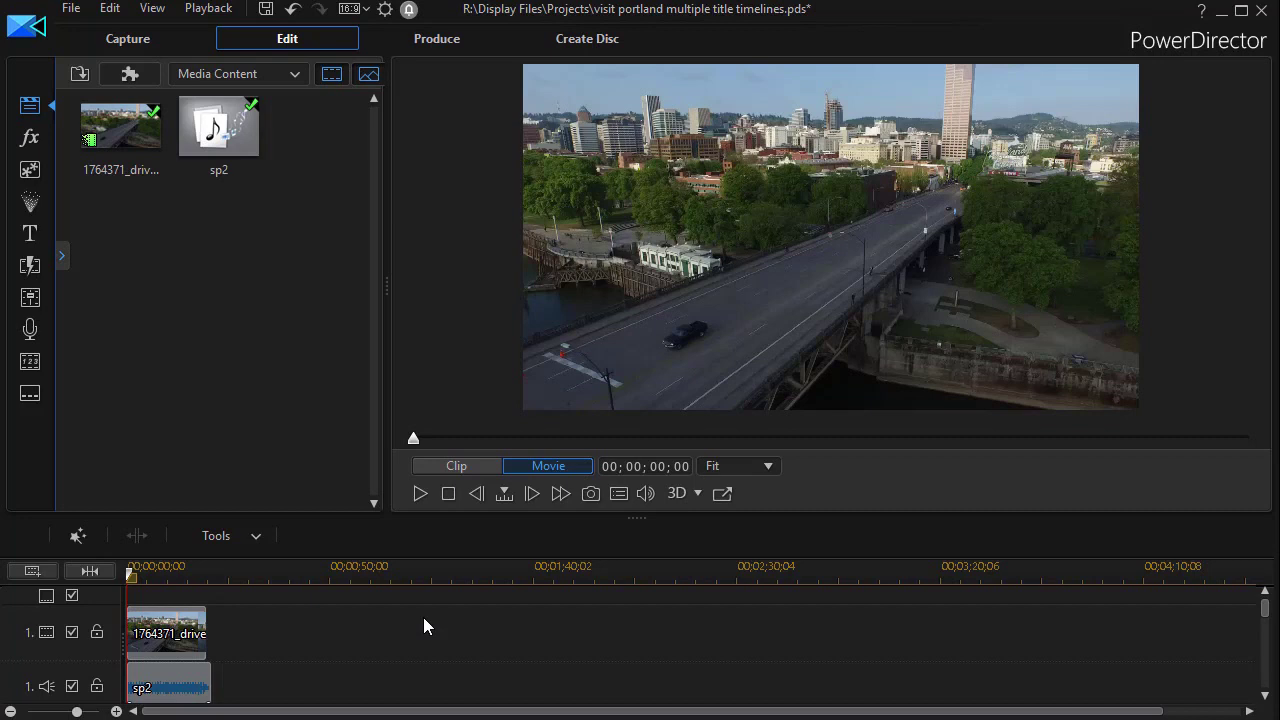
Preview the Portland drone footage, then stop playback at the start
{"action": "left_click", "coordinate": [419, 493]}
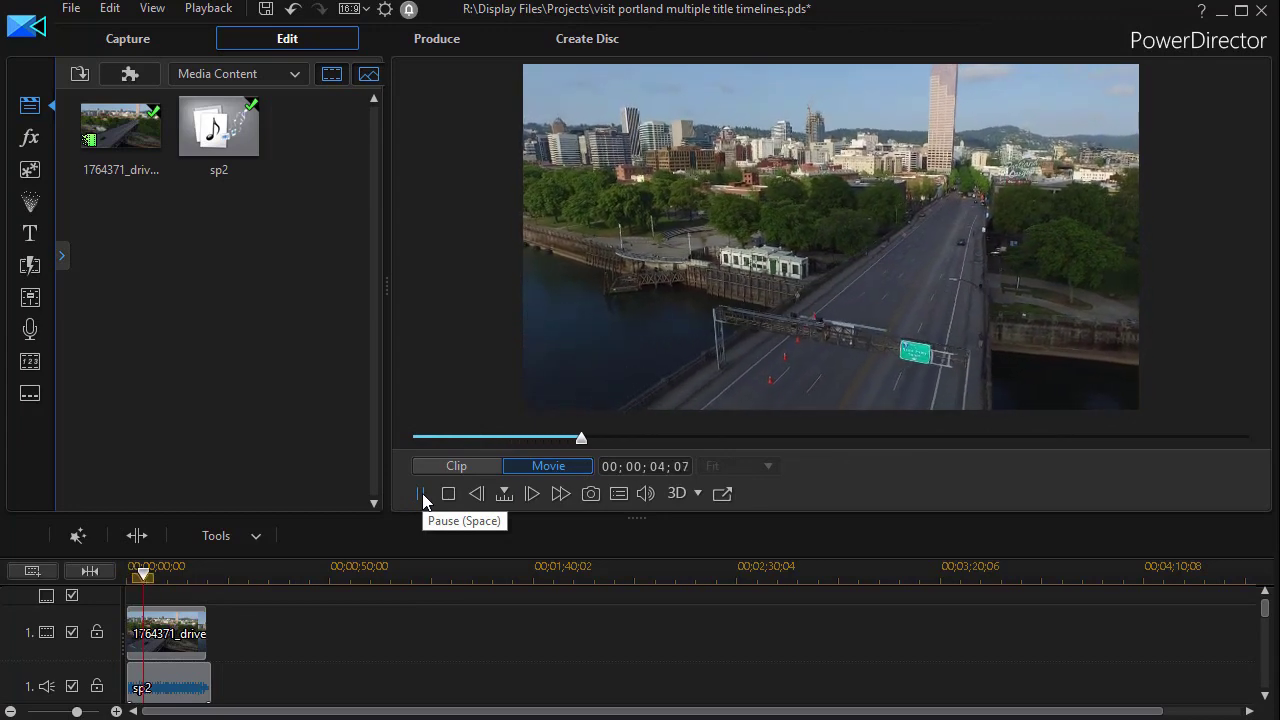
{"action": "left_click", "coordinate": [449, 494]}
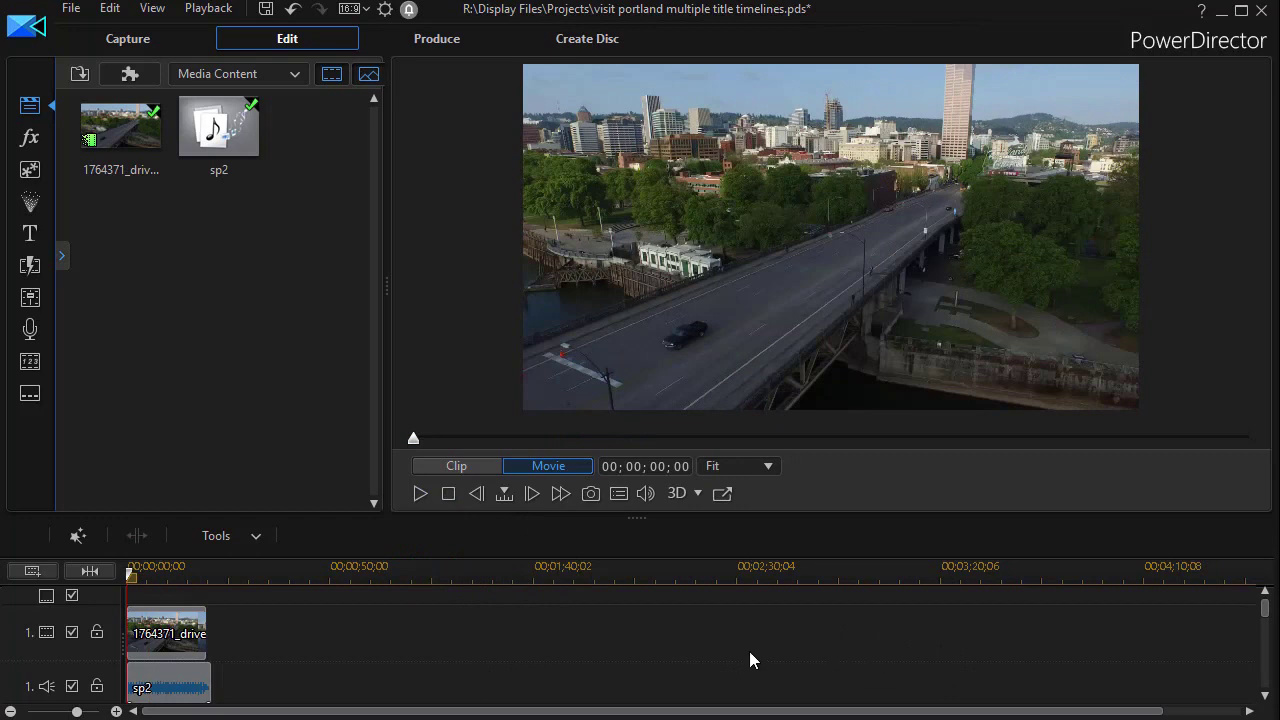
{"action": "mouse_move", "coordinate": [1266, 606]}
{"action": "left_mouse_down"}
{"action": "mouse_move", "coordinate": [1267, 640]}
{"action": "mouse_move", "coordinate": [1266, 624]}
{"action": "left_mouse_up"}
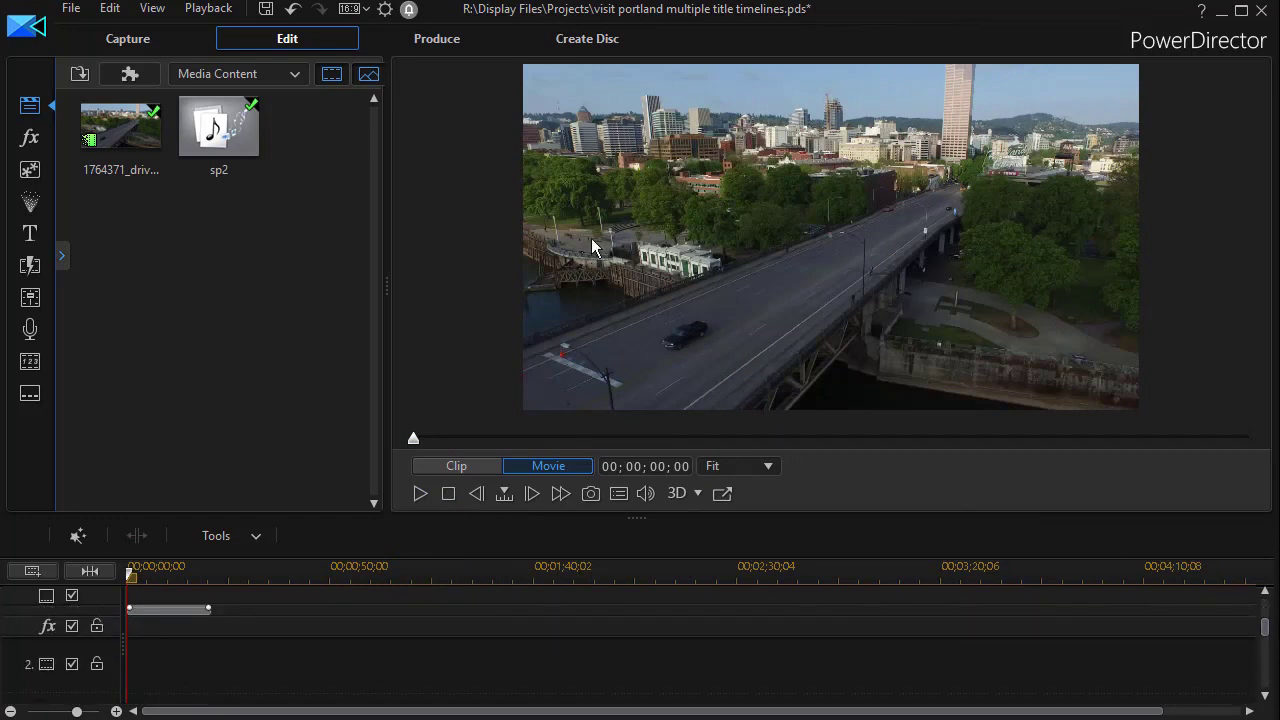
Place the Balloon Deflated title at the start of track 2, about 20 seconds long, and open it
{"action": "left_click", "coordinate": [28, 236]}
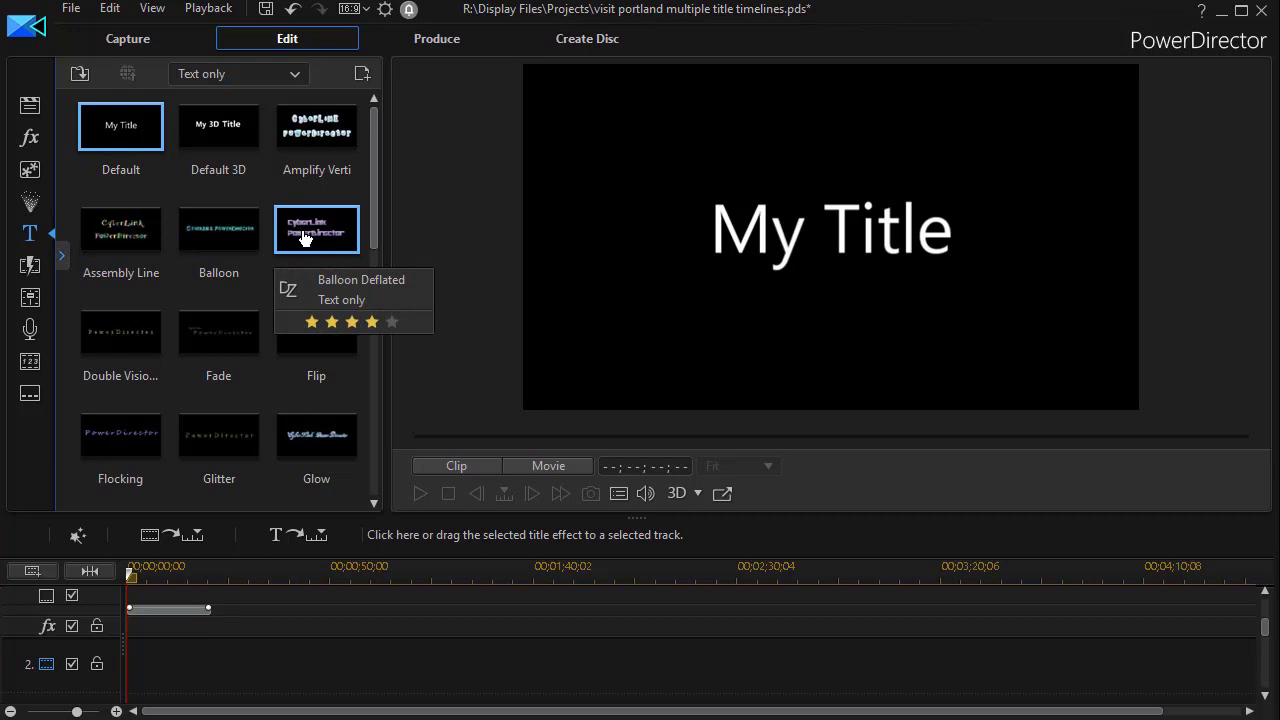
{"action": "left_click_drag", "start_coordinate": [305, 238], "coordinate": [204, 670]}
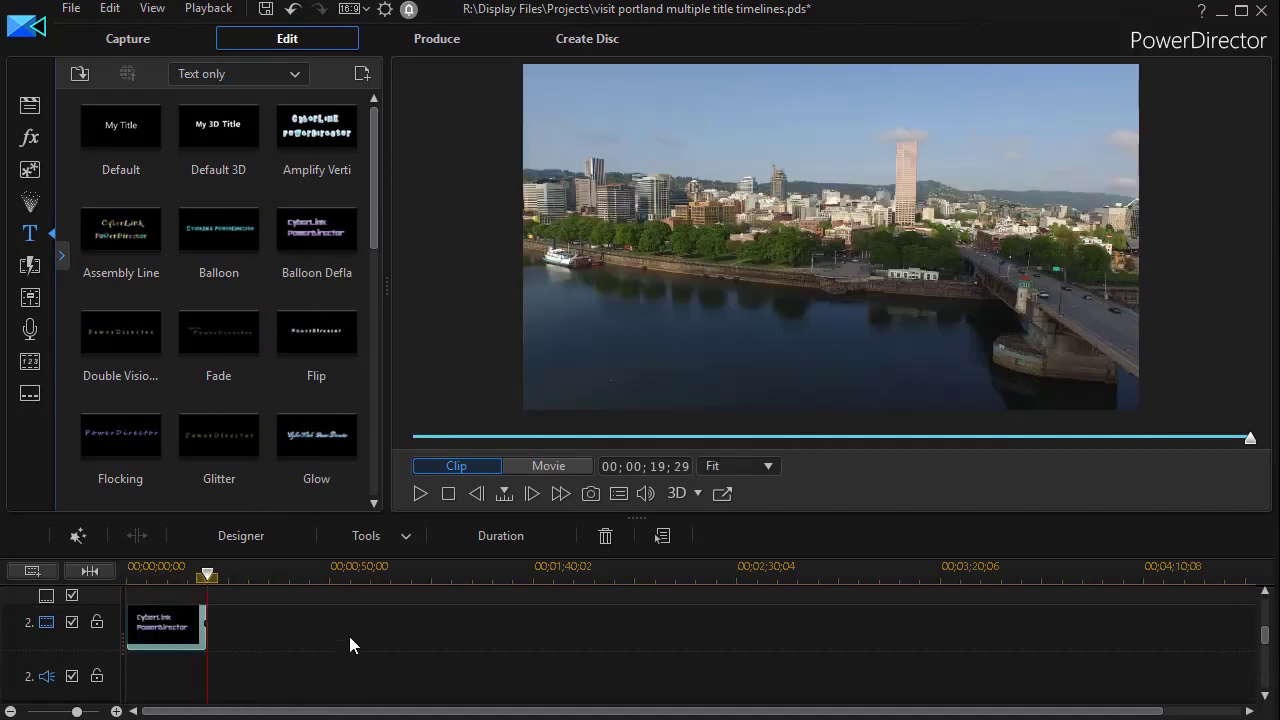
{"action": "scroll", "coordinate": [666, 628], "scroll_direction": "up", "scroll_amount": 3}
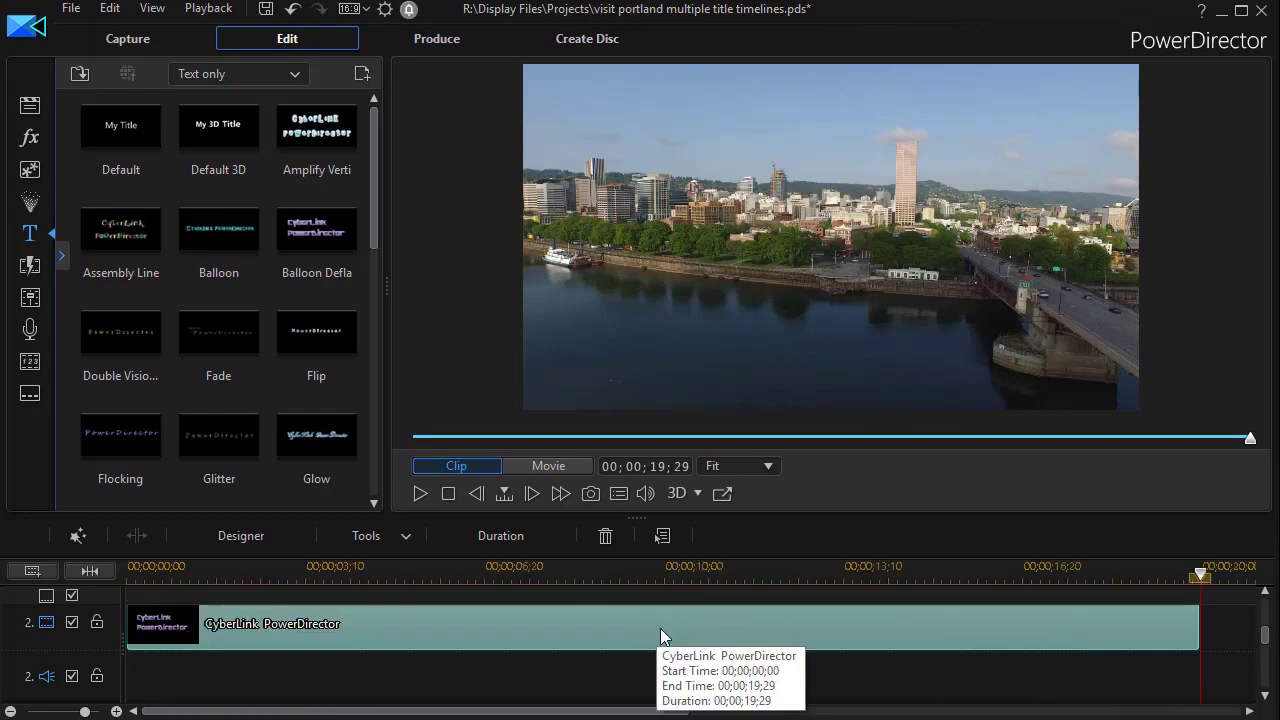
{"action": "double_click", "coordinate": [660, 628]}
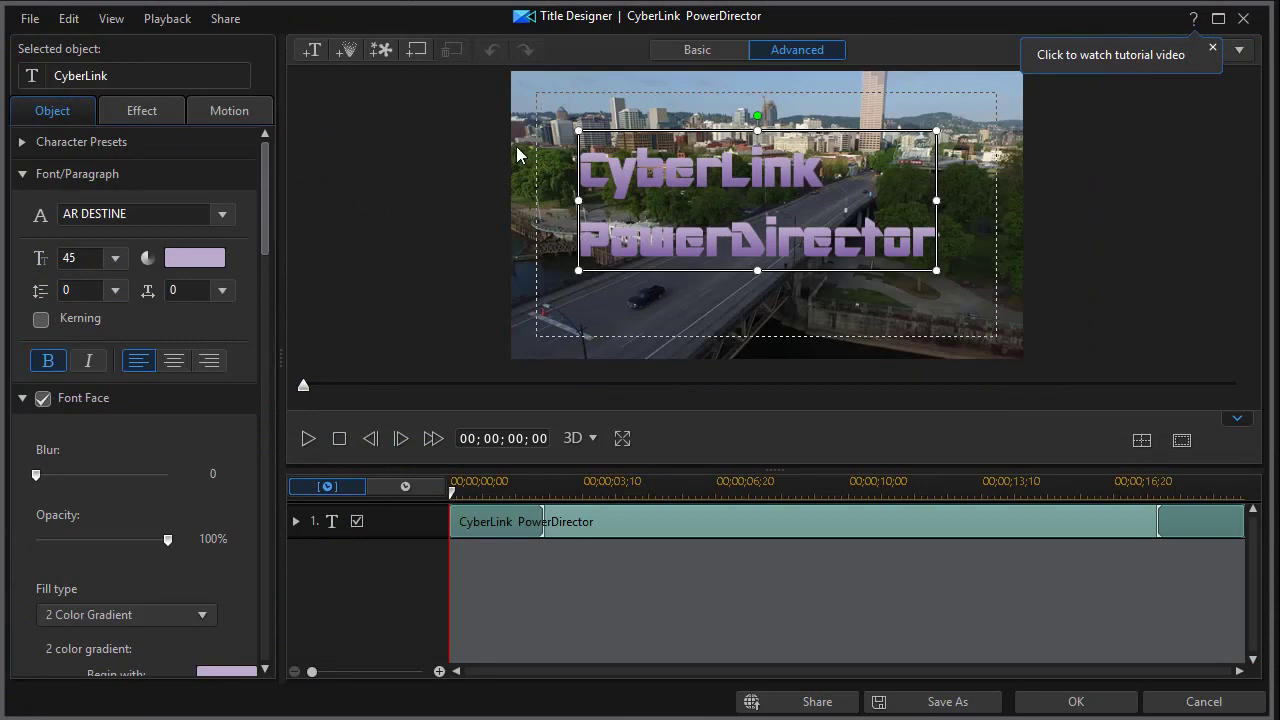
Replace the placeholder with 'Welcome to Portland', shrink it to fit, and nudge it up-left
{"action": "left_click", "coordinate": [603, 180]}
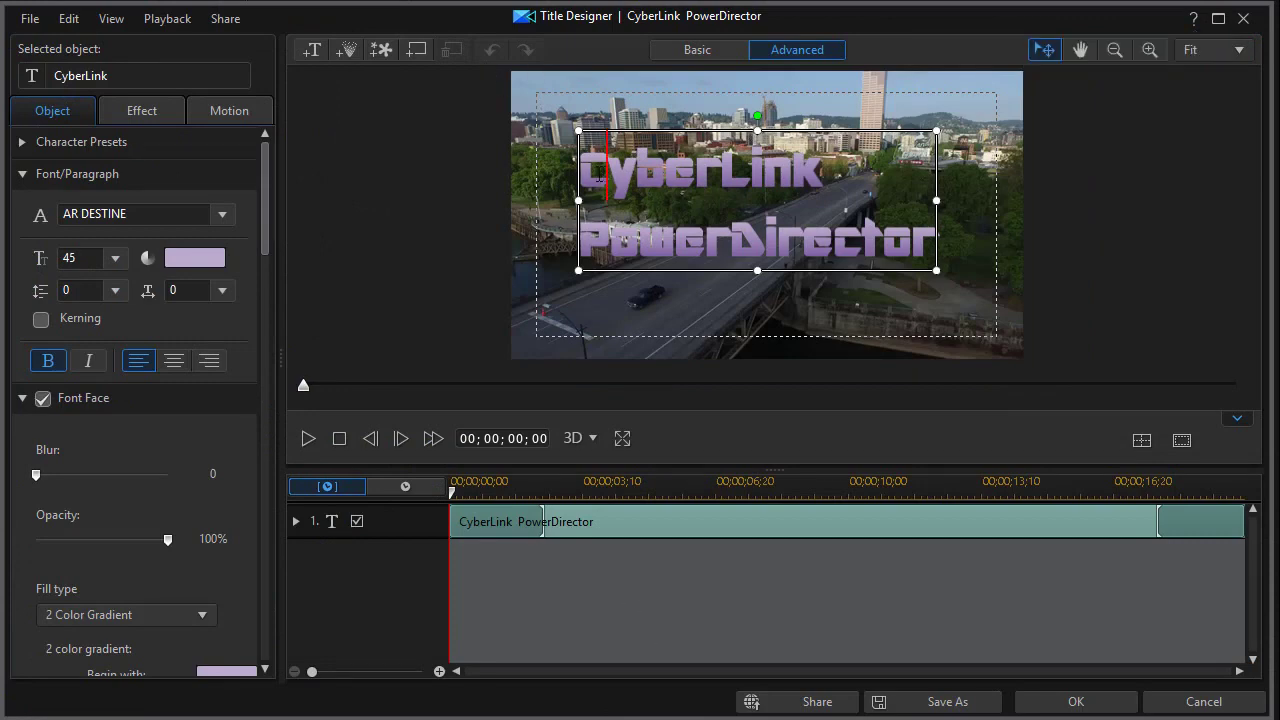
{"action": "left_click_drag", "start_coordinate": [585, 165], "coordinate": [985, 240]}
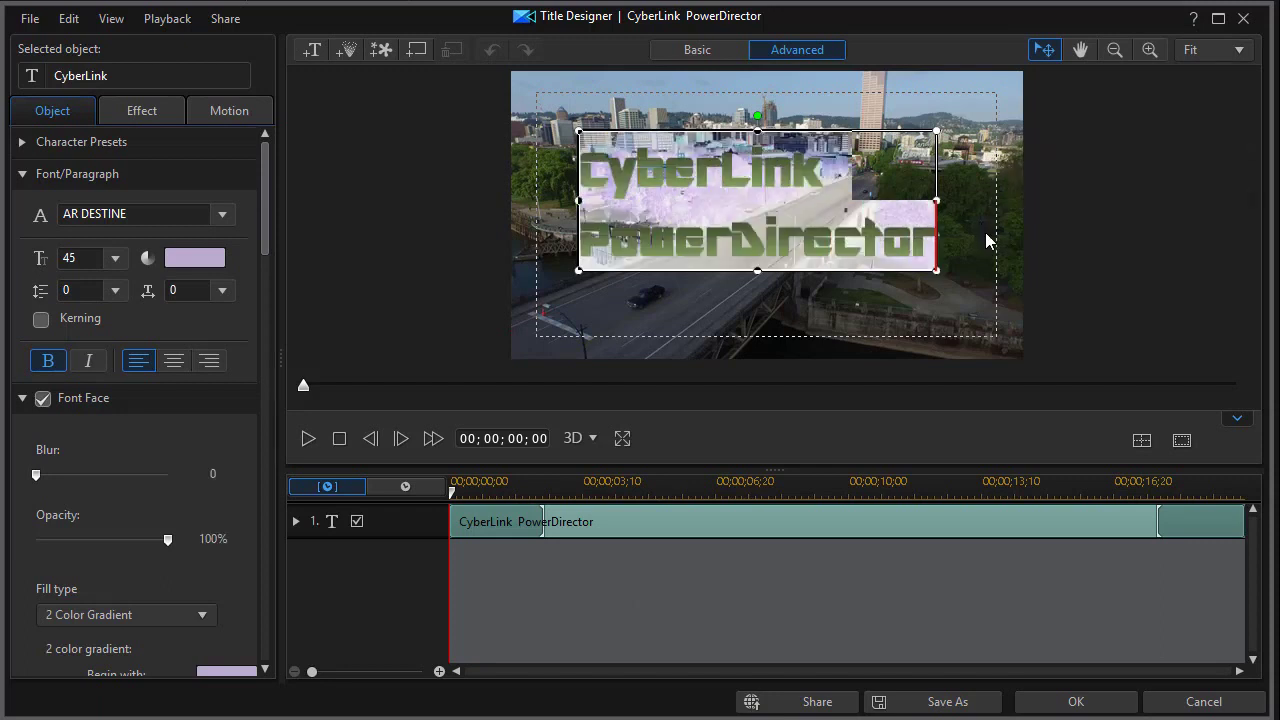
{"action": "type", "text": "Welcome to"}
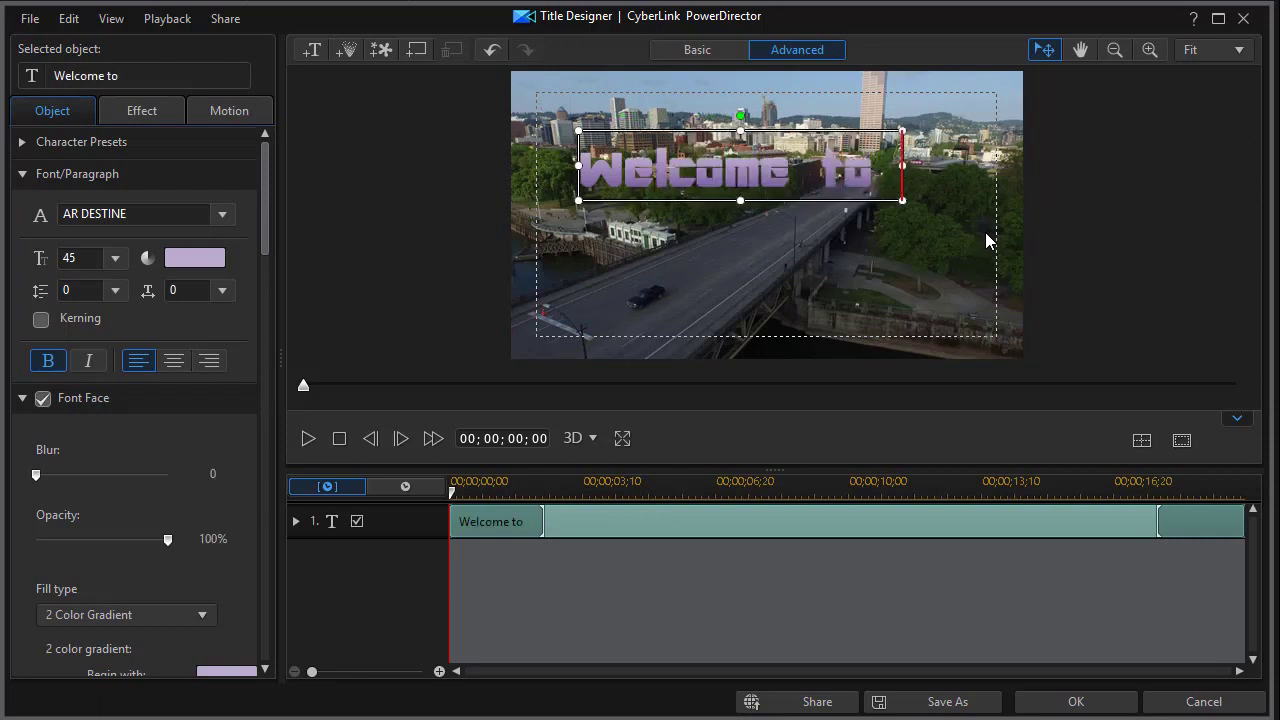
{"action": "type", "text": " Portland"}
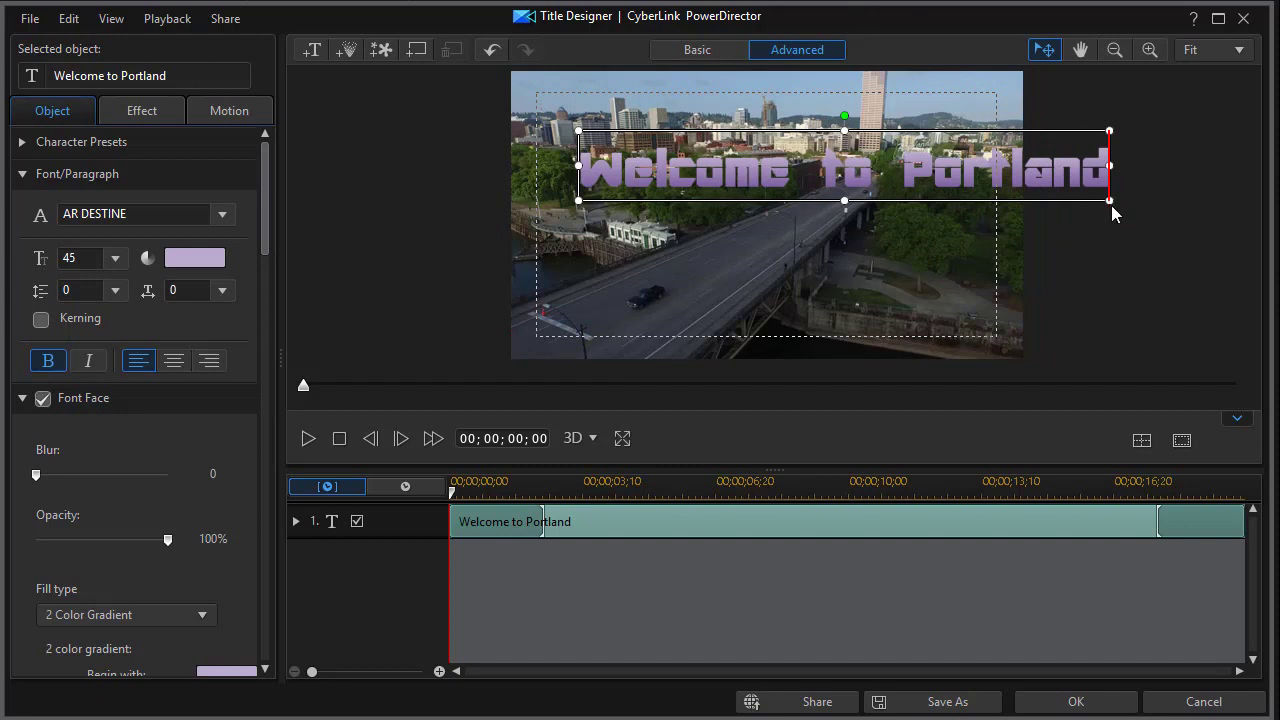
{"action": "left_click_drag", "start_coordinate": [1110, 200], "coordinate": [991, 200]}
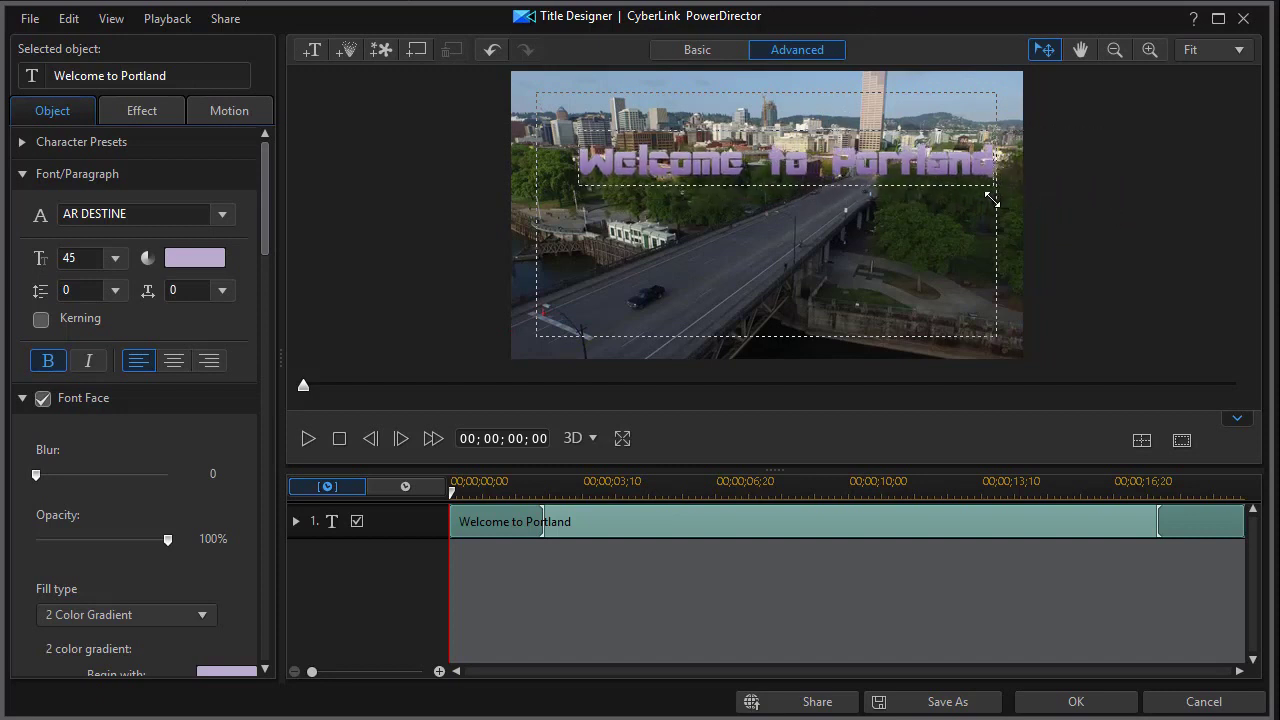
{"action": "left_click_drag", "start_coordinate": [751, 127], "coordinate": [731, 117]}
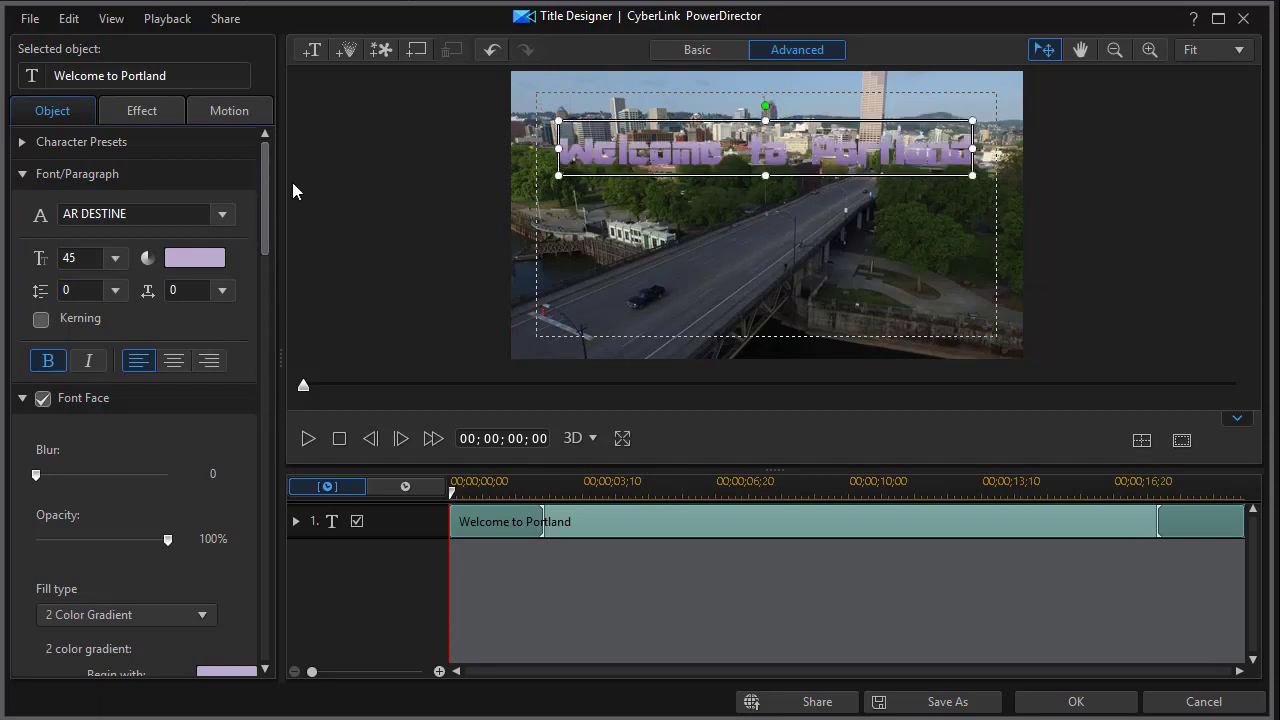
Darken the gradient's end colour to a dark purple (Red 67, Green 52, Blue 86)
{"action": "scroll", "coordinate": [264, 209], "scroll_direction": "down", "scroll_amount": 4}
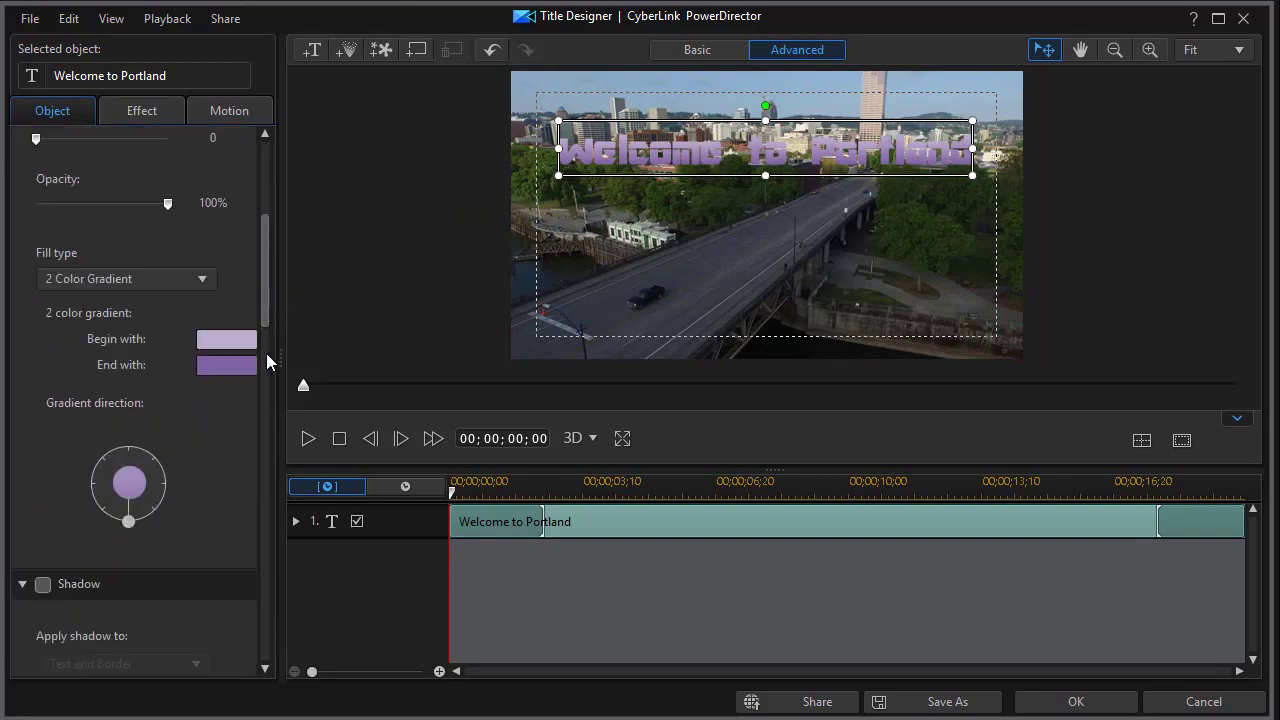
{"action": "left_click", "coordinate": [231, 366]}
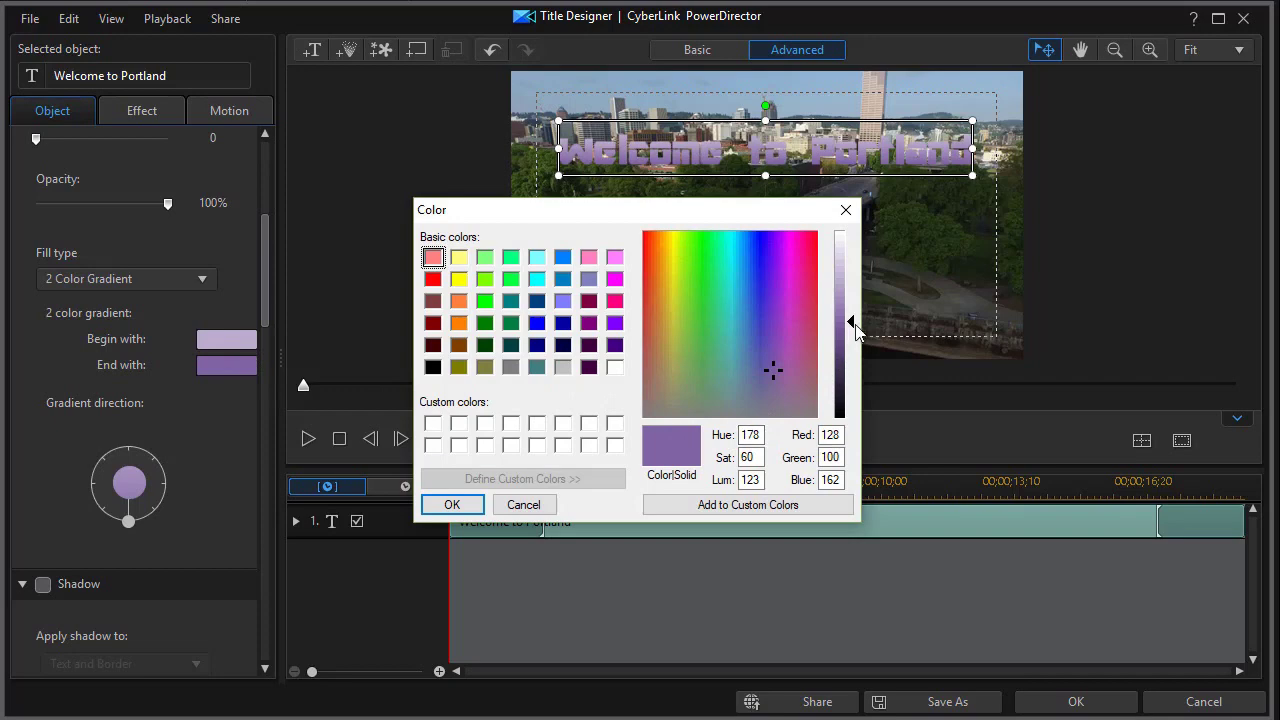
{"action": "left_click_drag", "start_coordinate": [849, 321], "coordinate": [849, 372]}
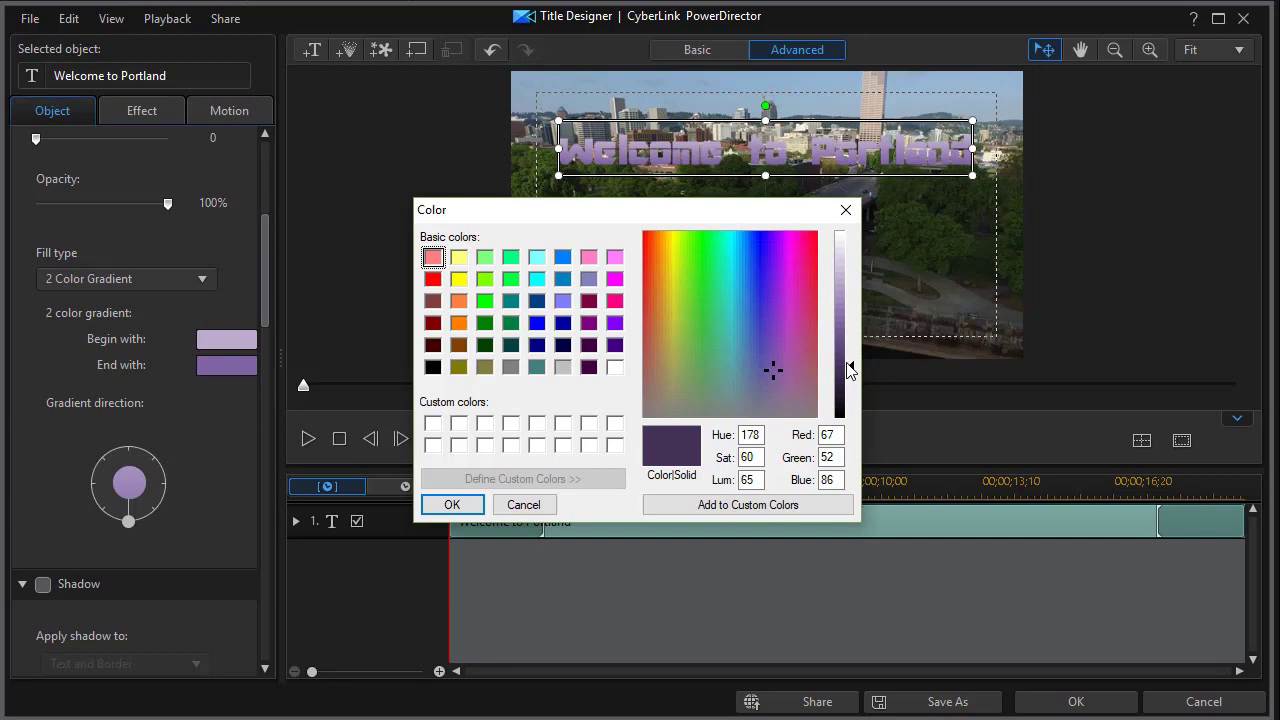
{"action": "left_click", "coordinate": [455, 505]}
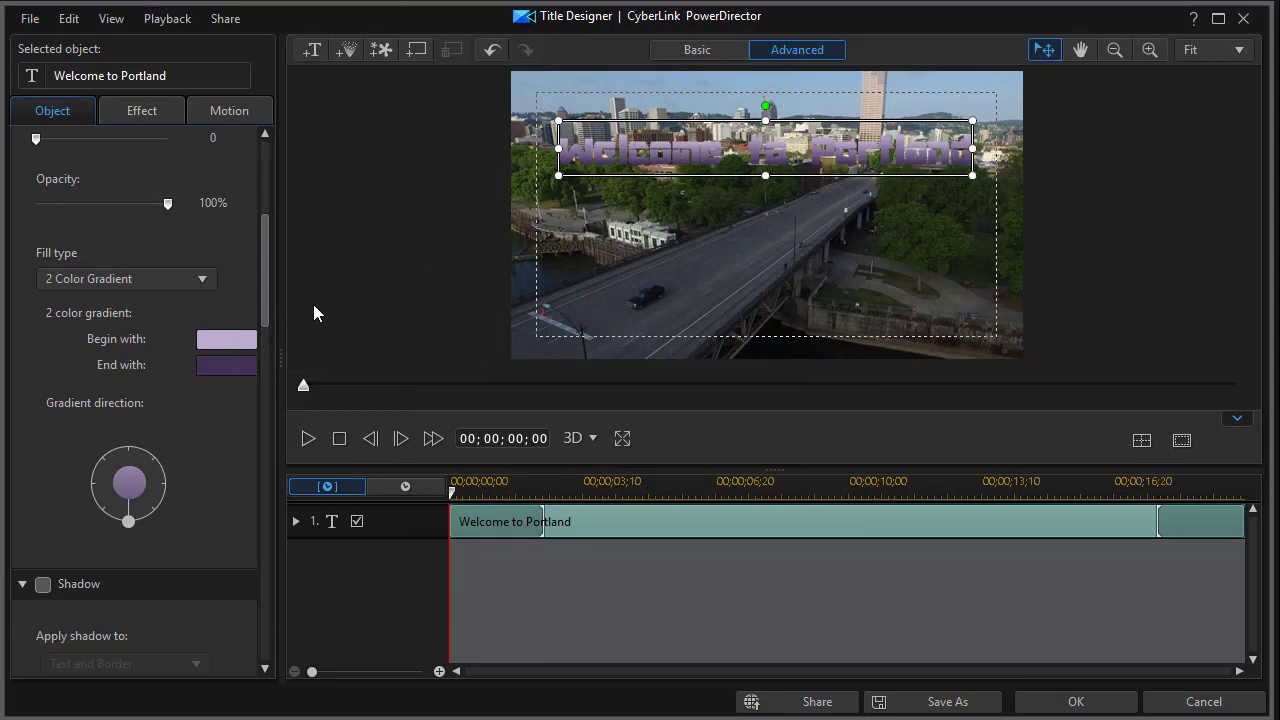
Outline the title text with a white size-6 border and close Title Designer
{"action": "left_click_drag", "start_coordinate": [267, 299], "coordinate": [247, 452]}
{"action": "left_click", "coordinate": [44, 357]}
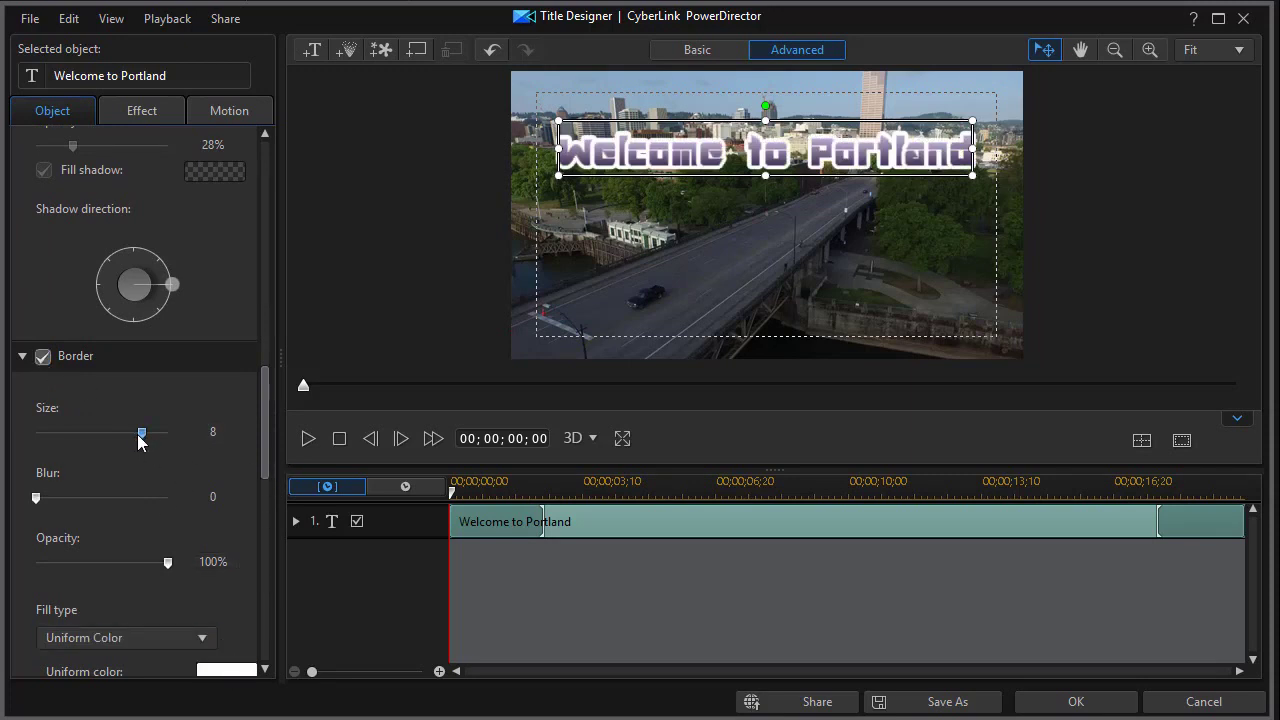
{"action": "left_click_drag", "start_coordinate": [139, 437], "coordinate": [109, 438]}
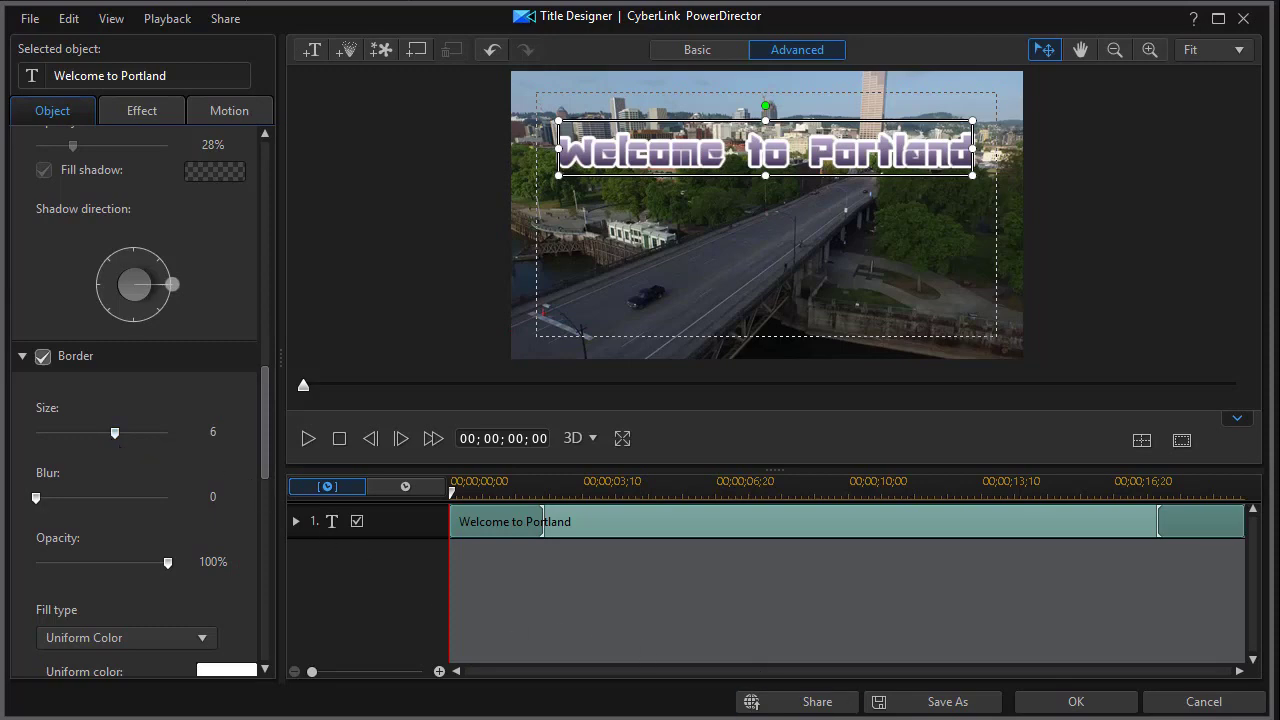
{"action": "left_click", "coordinate": [1080, 702]}
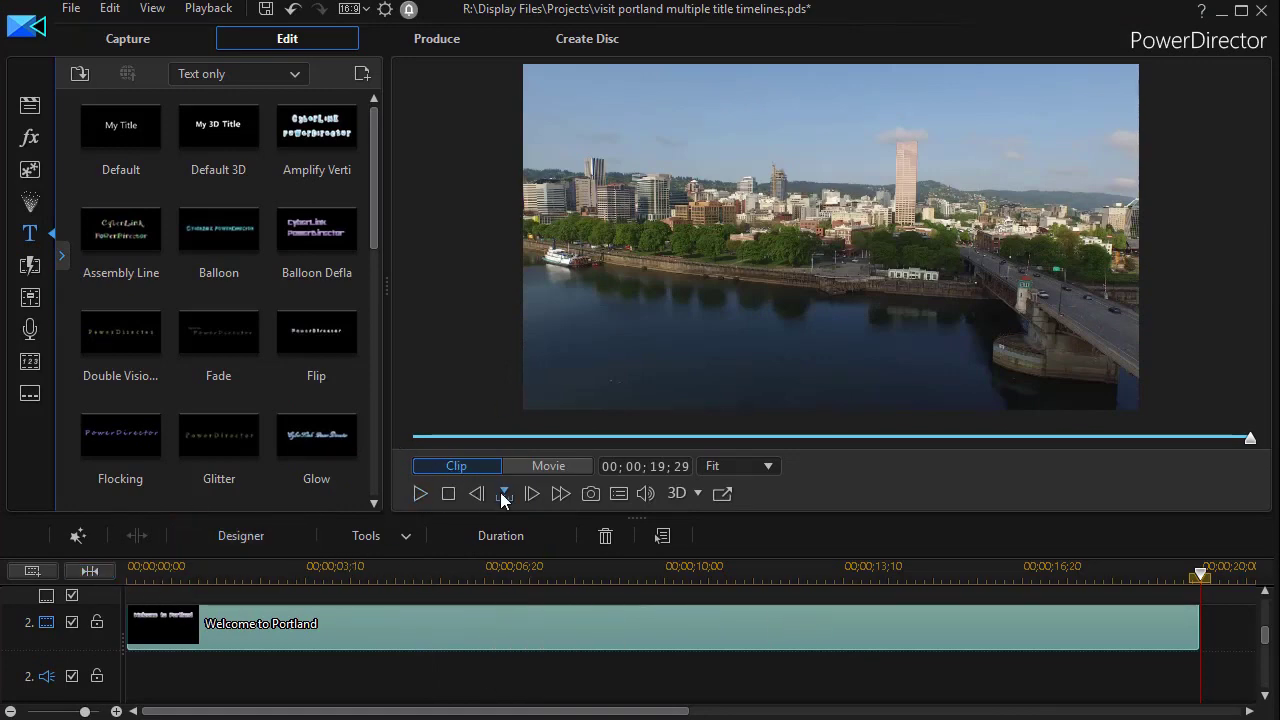
{"action": "left_click", "coordinate": [419, 494]}
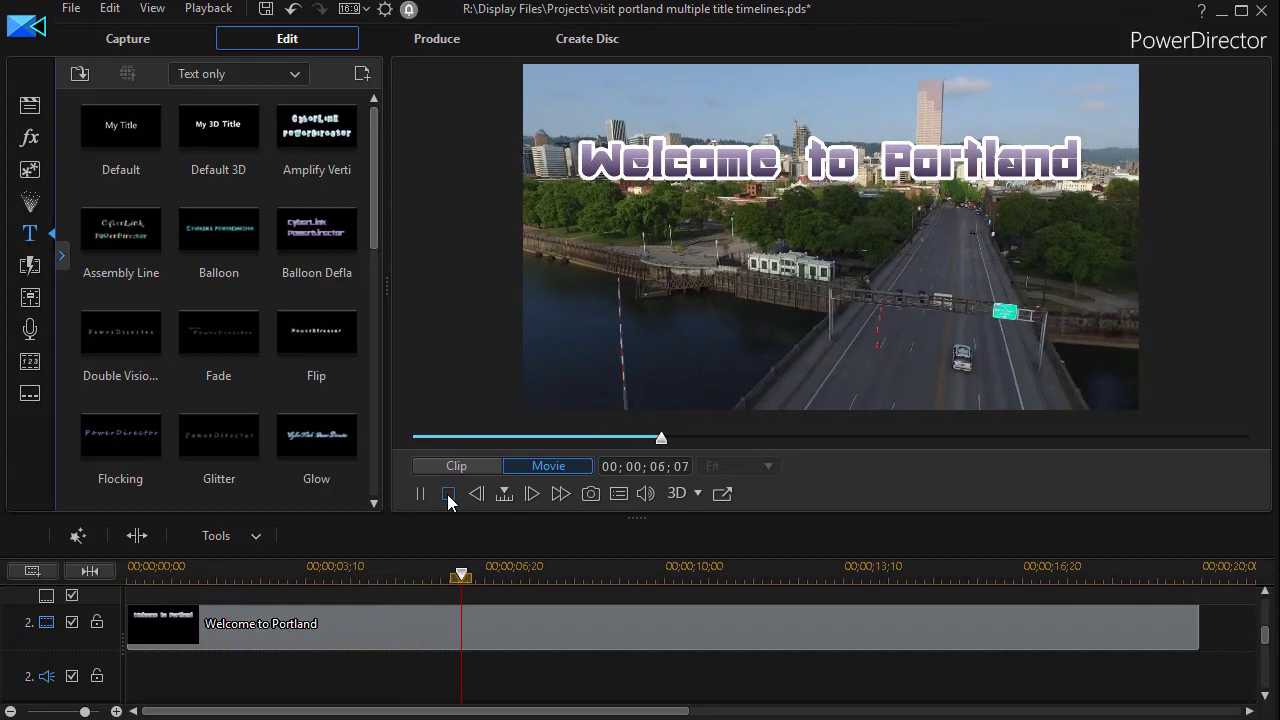
{"action": "left_click", "coordinate": [448, 494]}
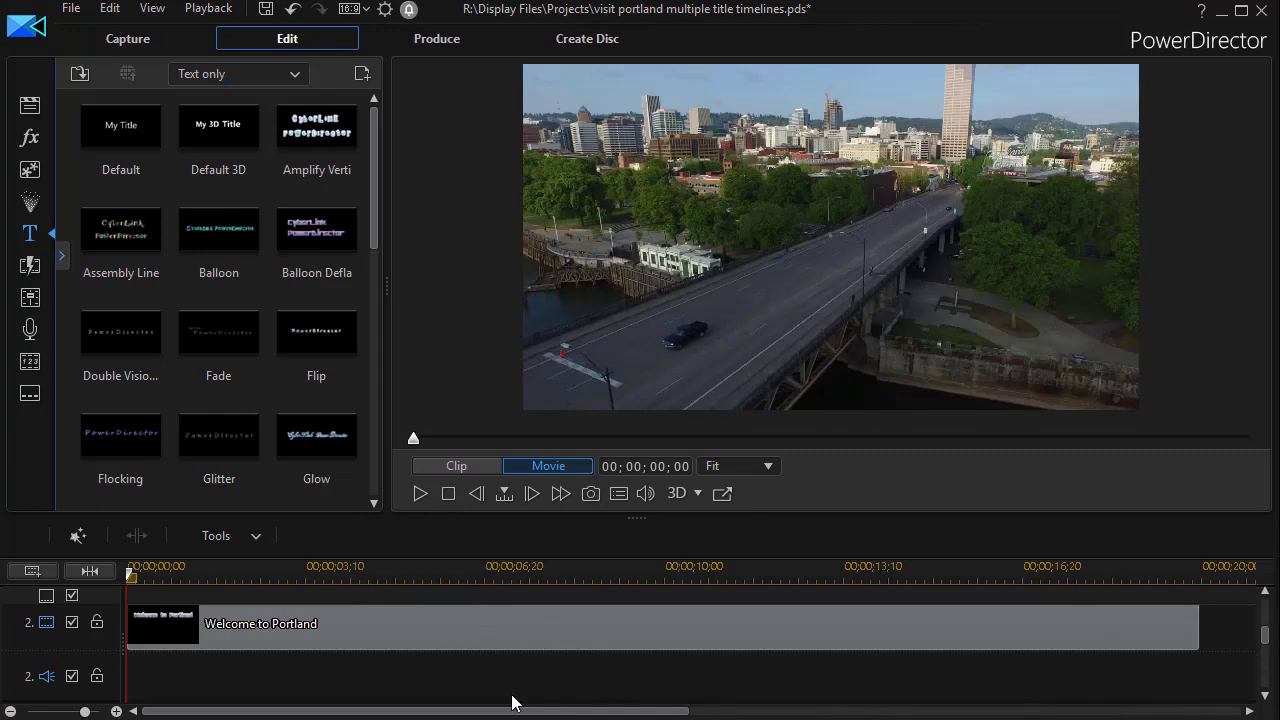
{"action": "left_click_drag", "start_coordinate": [1266, 630], "coordinate": [1268, 657]}
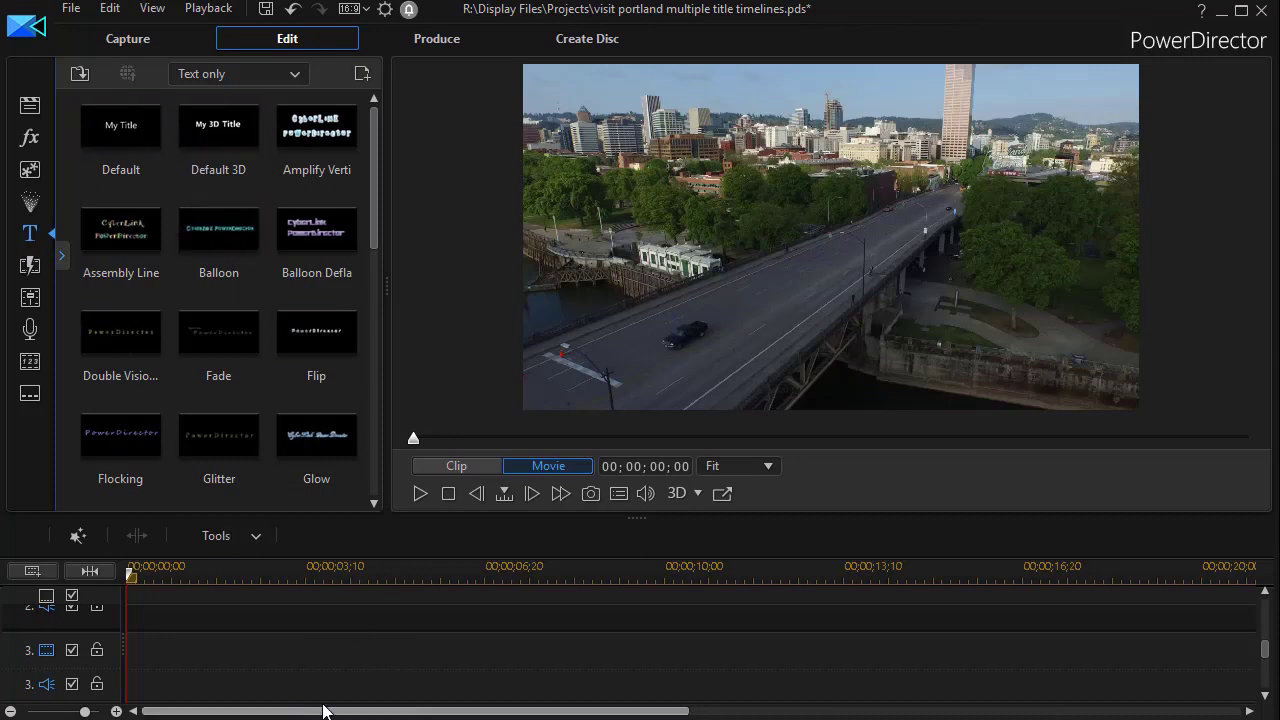
{"action": "mouse_move", "coordinate": [1266, 650]}
{"action": "left_mouse_down"}
{"action": "mouse_move", "coordinate": [1266, 609]}
{"action": "mouse_move", "coordinate": [1268, 627]}
{"action": "left_mouse_up"}
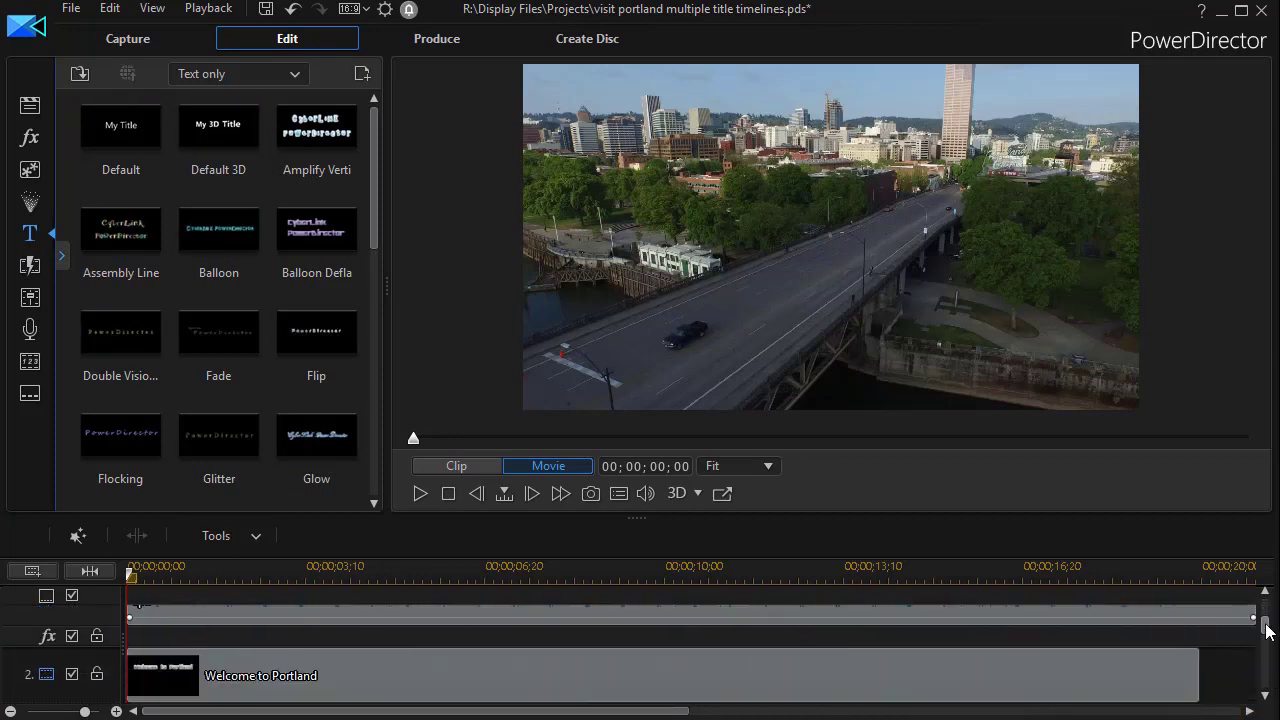
{"action": "left_click", "coordinate": [364, 684]}
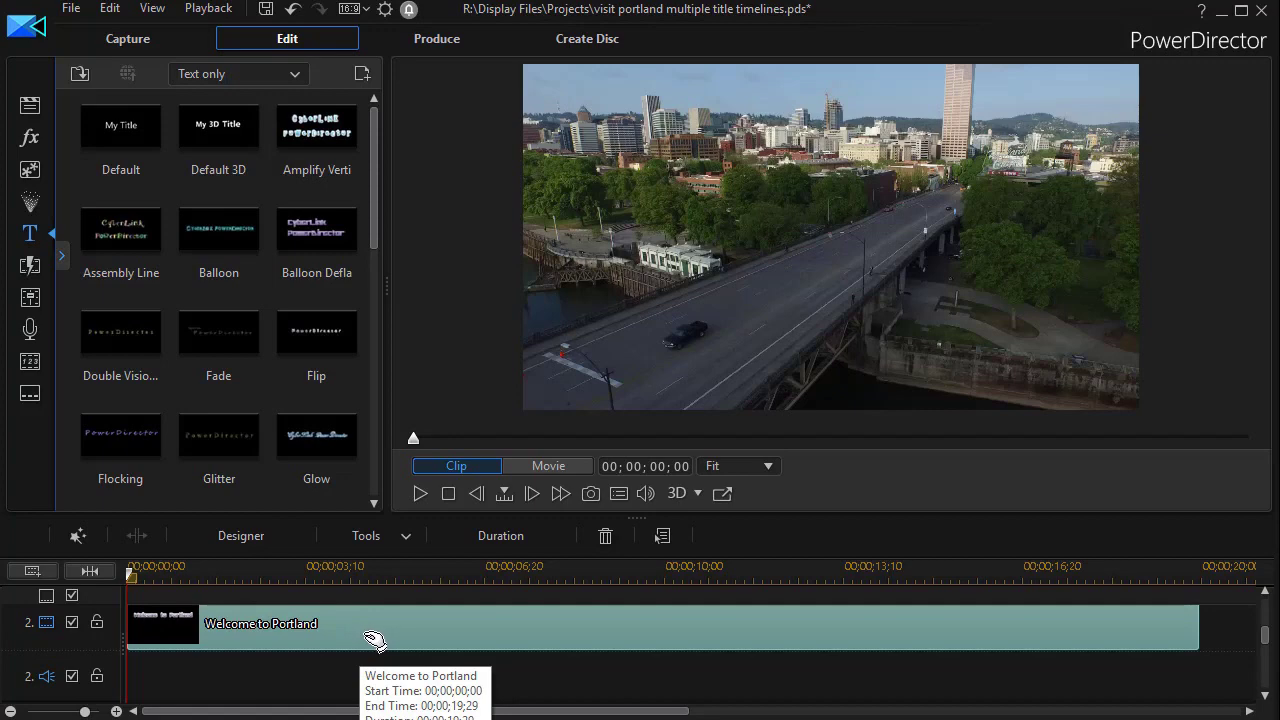
Reopen the Welcome to Portland title and insert a new empty text box beneath it
{"action": "double_click", "coordinate": [378, 634]}
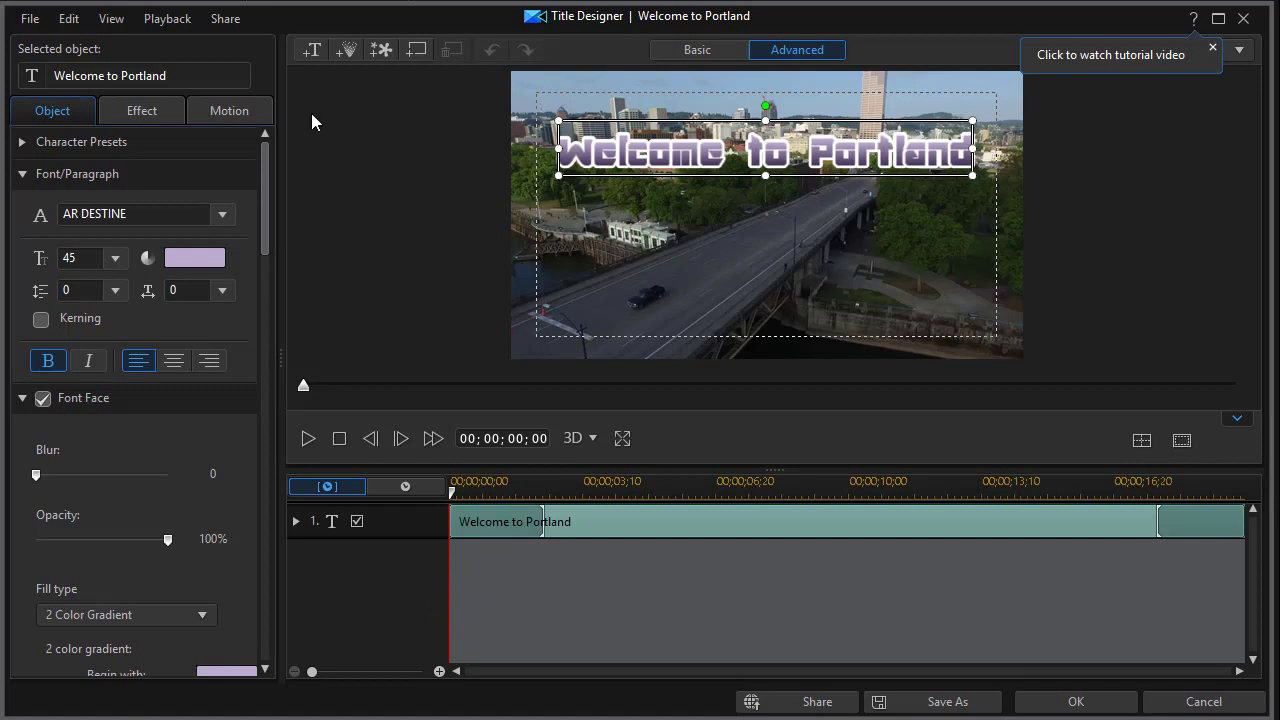
{"action": "left_click", "coordinate": [312, 53]}
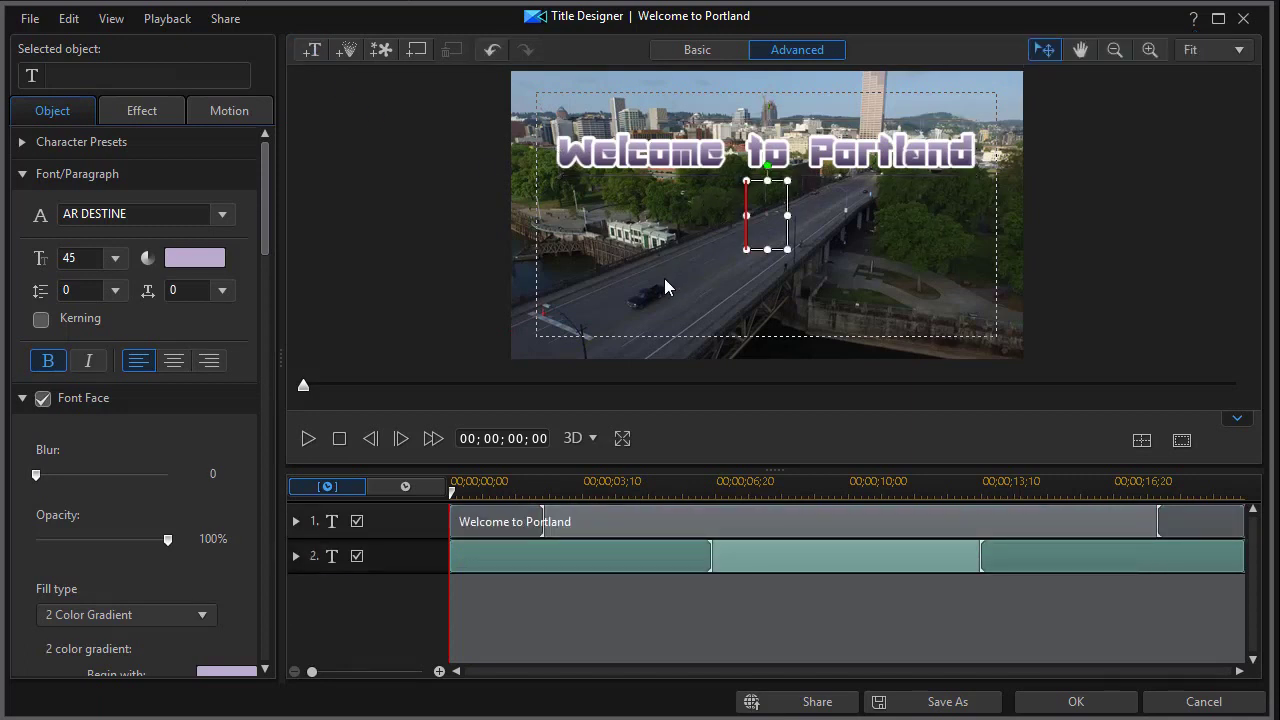
{"action": "key", "text": "ctrl+z"}
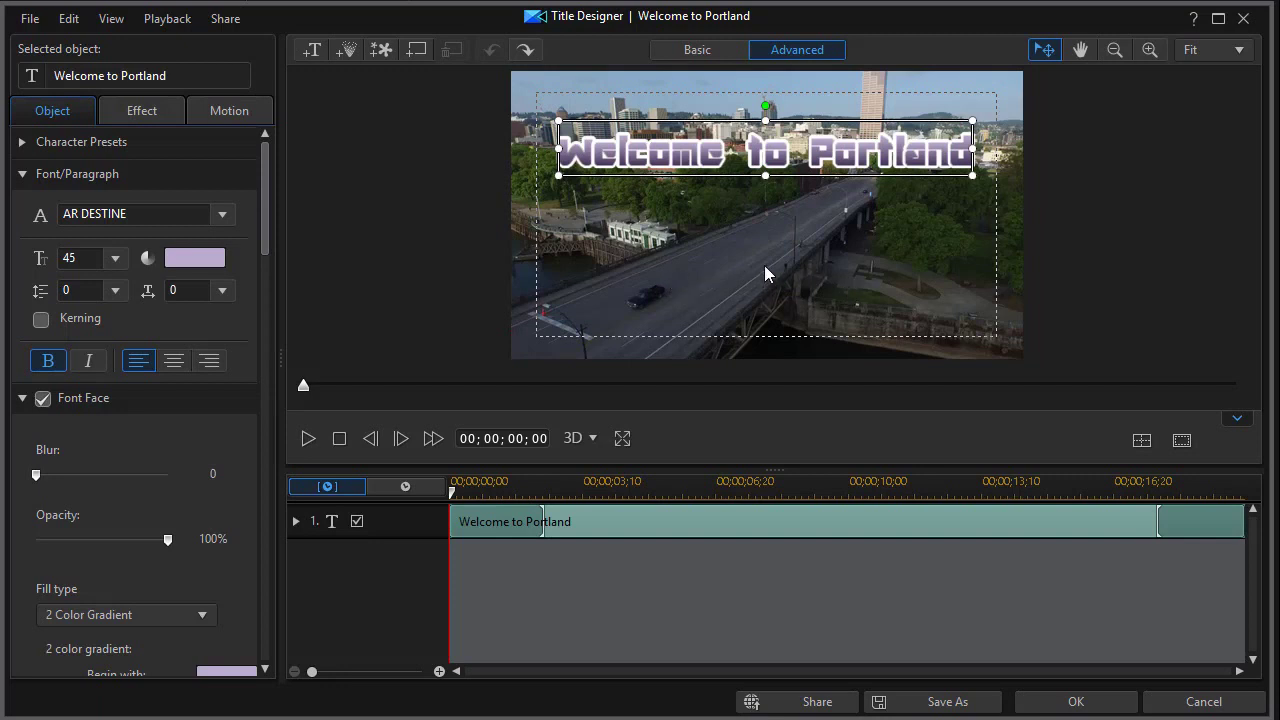
{"action": "key", "text": "ctrl+y"}
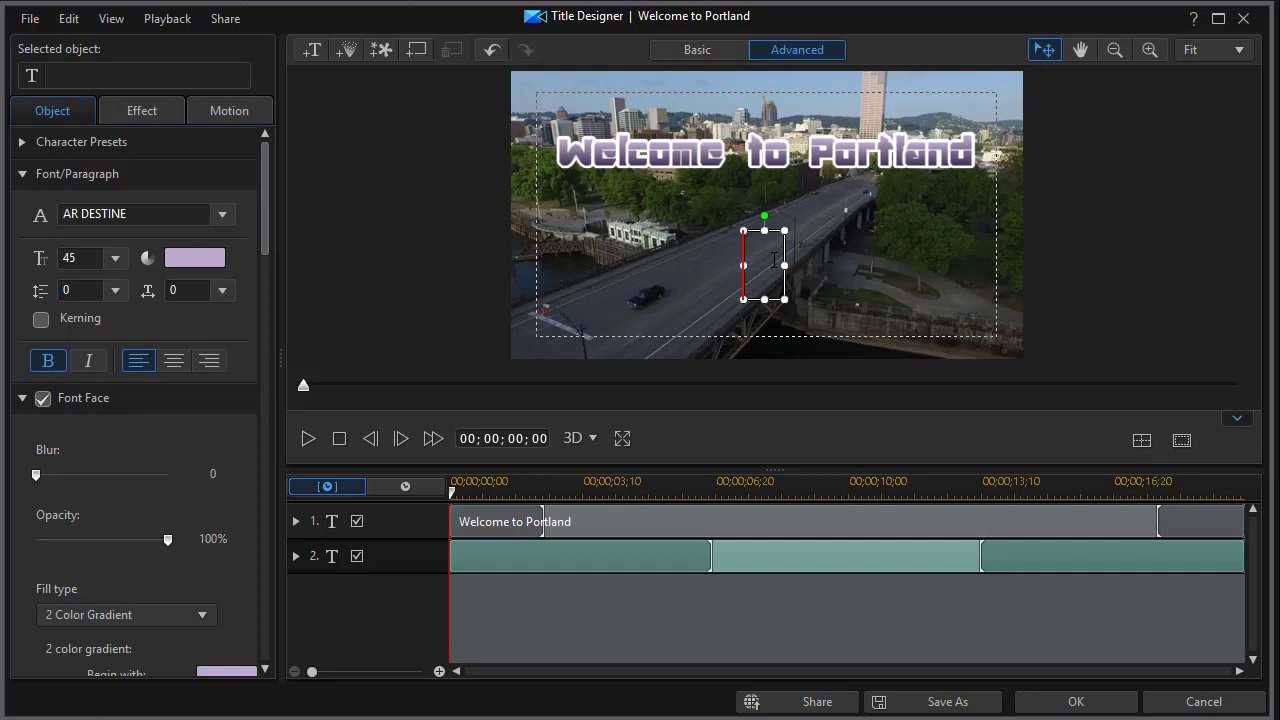
Type 'Great Nightlife' in the new box and move it just under the heading
{"action": "type", "text": "G"}
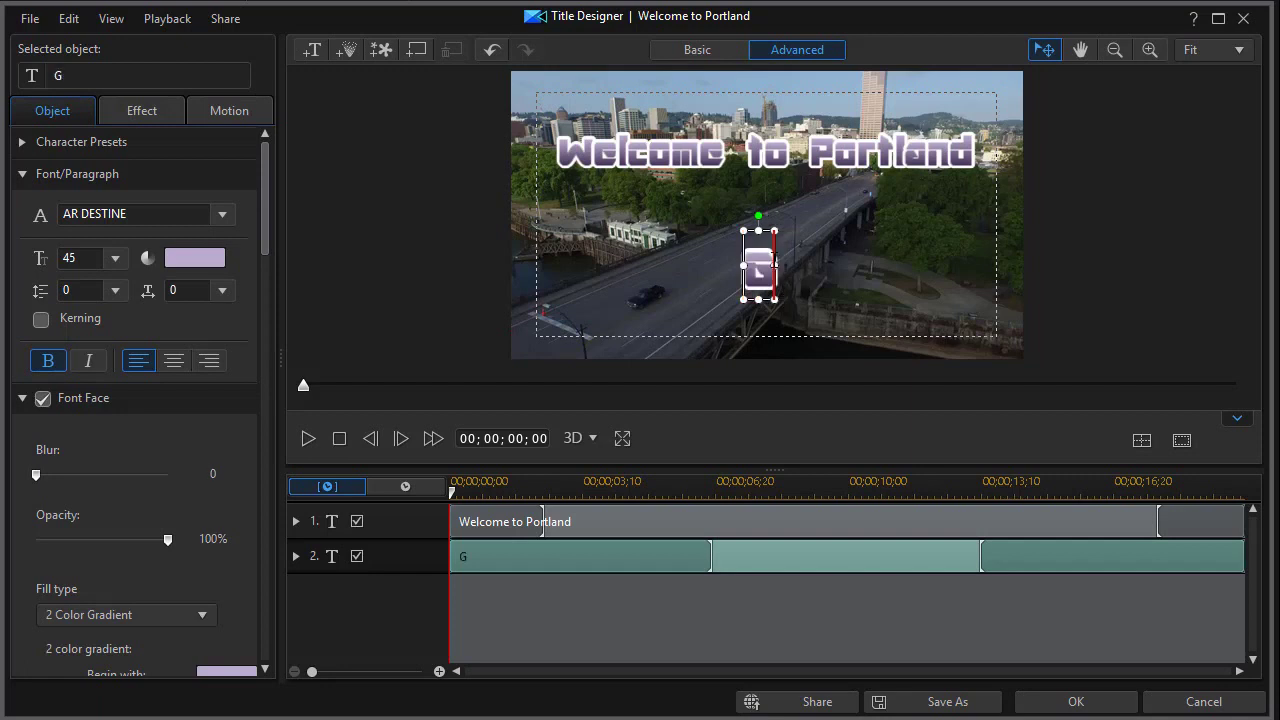
{"action": "type", "text": "reat n"}
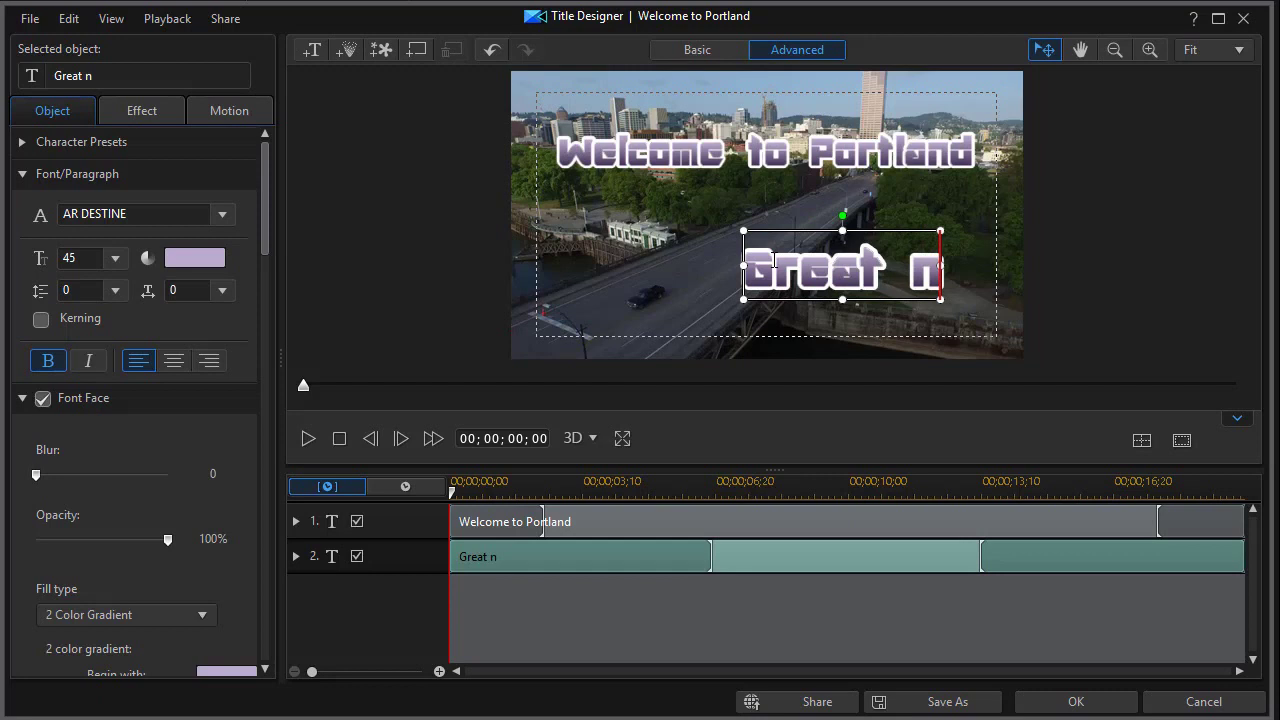
{"action": "key", "text": "BackSpace"}
{"action": "type", "text": "Ni"}
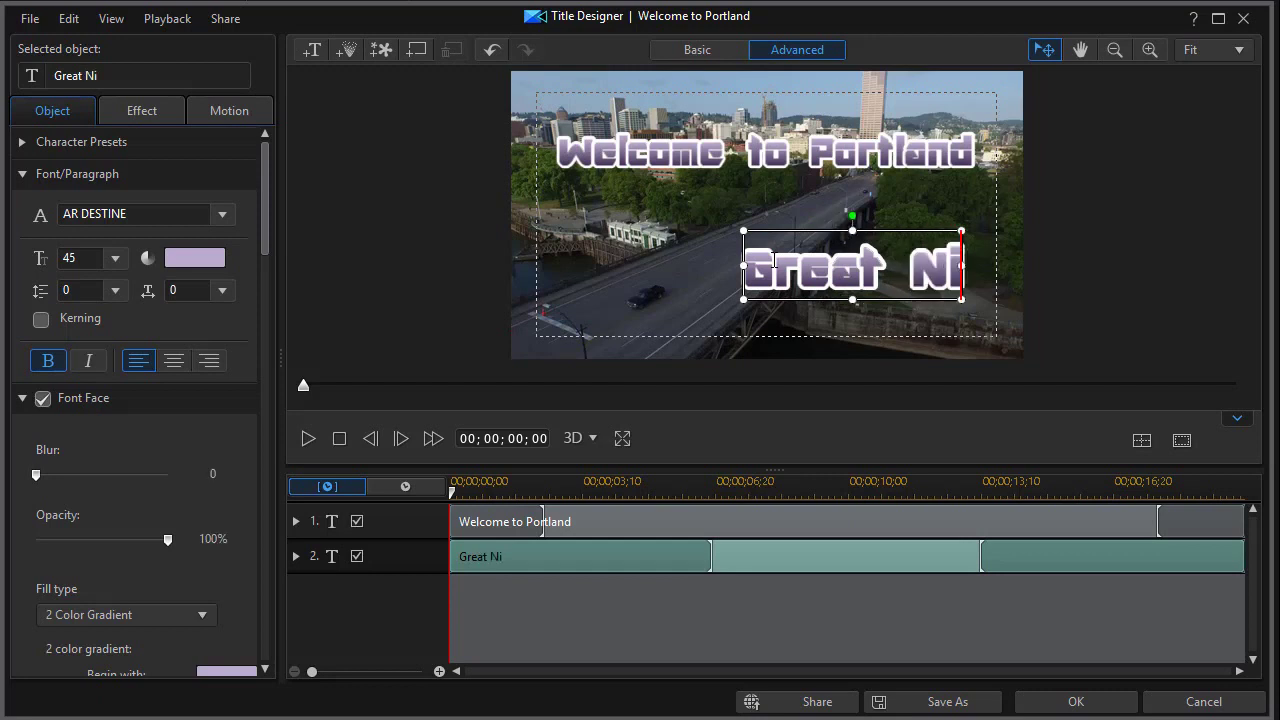
{"action": "type", "text": "ghtlife"}
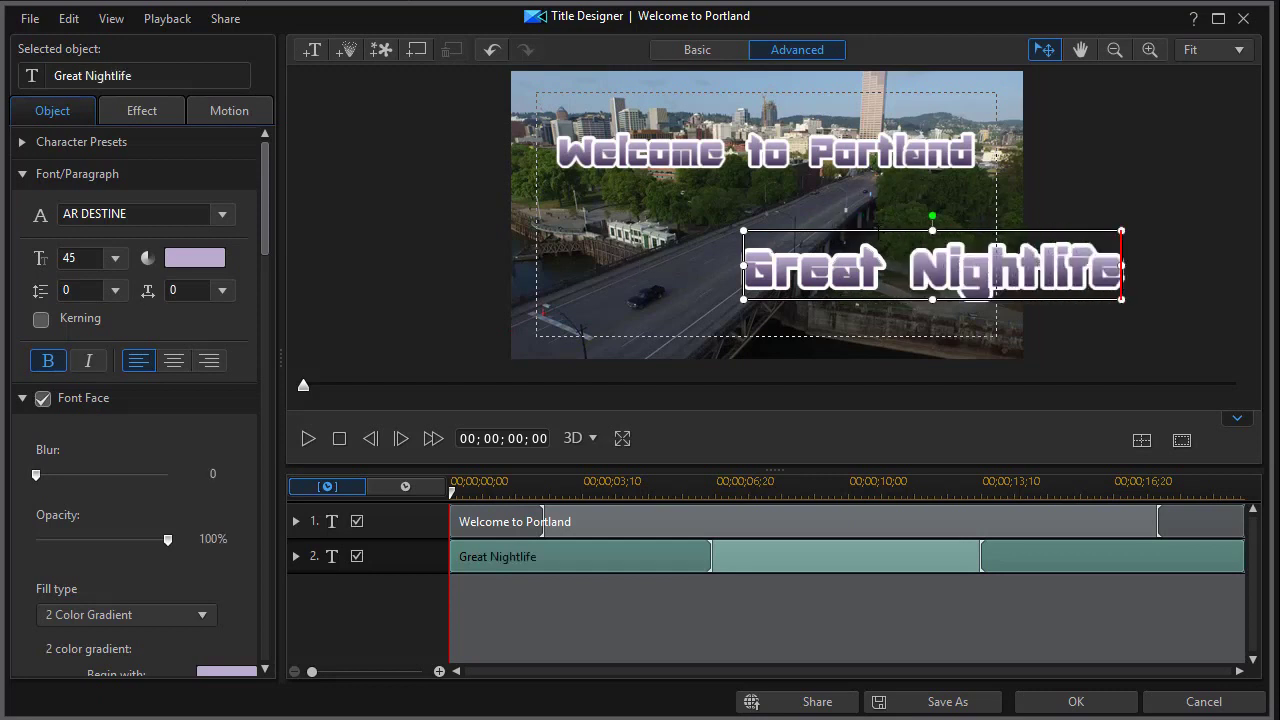
{"action": "left_click_drag", "start_coordinate": [883, 224], "coordinate": [750, 205]}
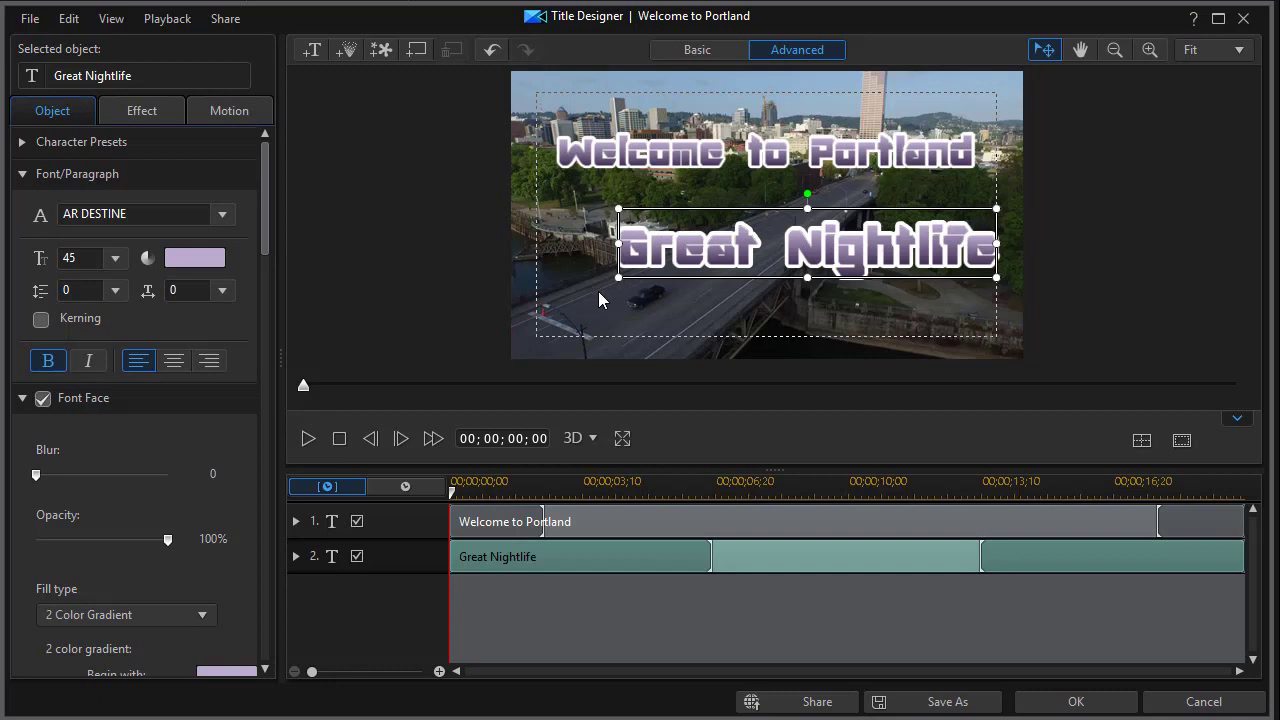
{"action": "left_click_drag", "start_coordinate": [267, 242], "coordinate": [274, 330]}
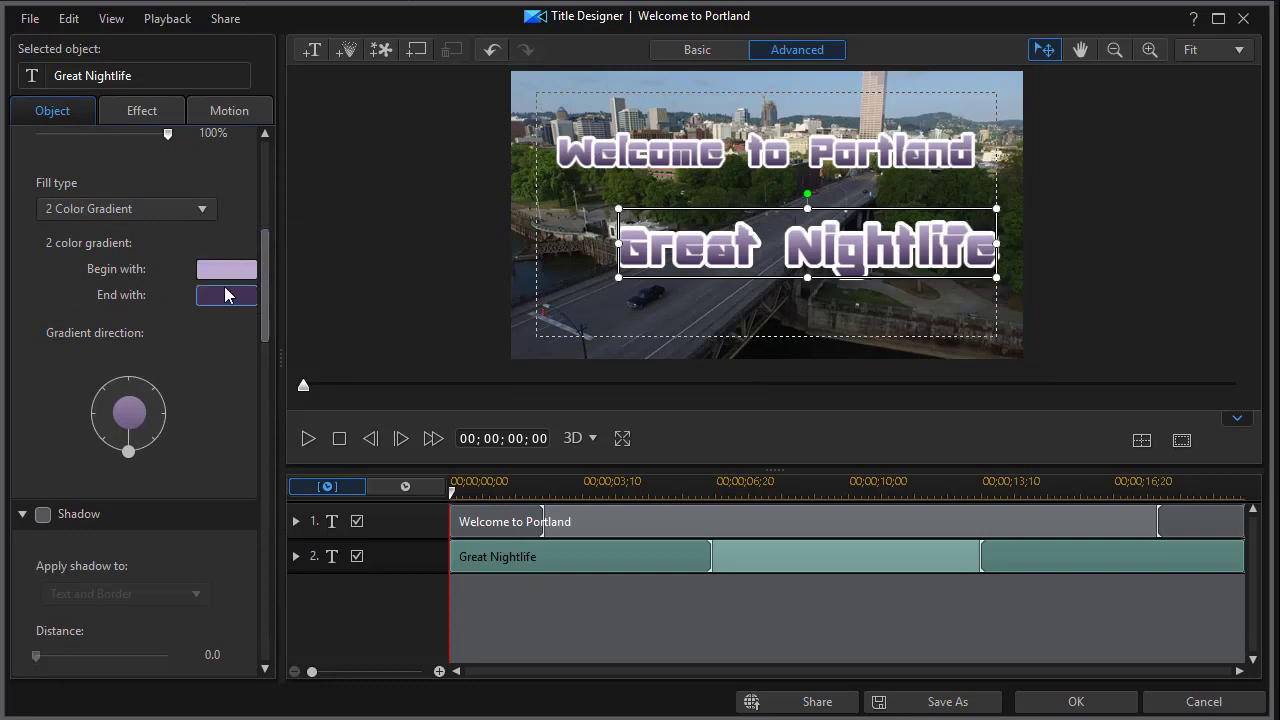
Switch Great Nightlife to a uniform colour fill of Red 67, Green 52, Blue 86
{"action": "left_click", "coordinate": [208, 209]}
{"action": "left_click", "coordinate": [184, 234]}
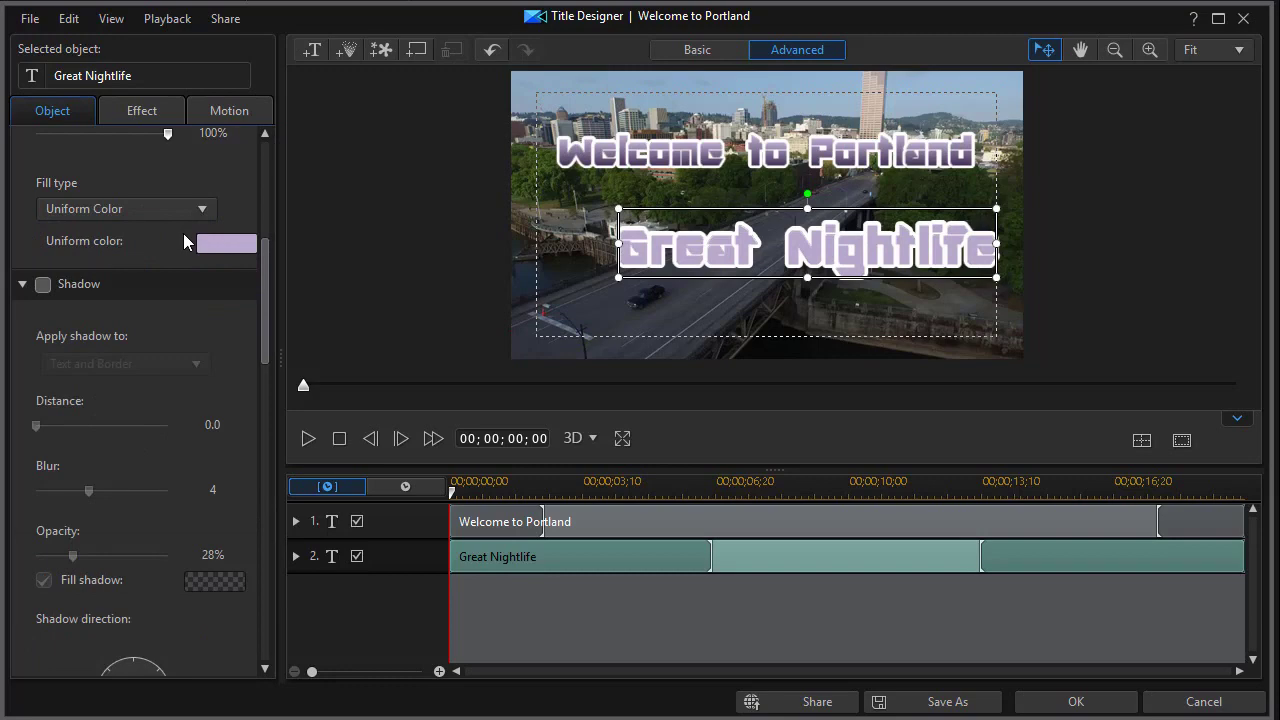
{"action": "left_click", "coordinate": [238, 246]}
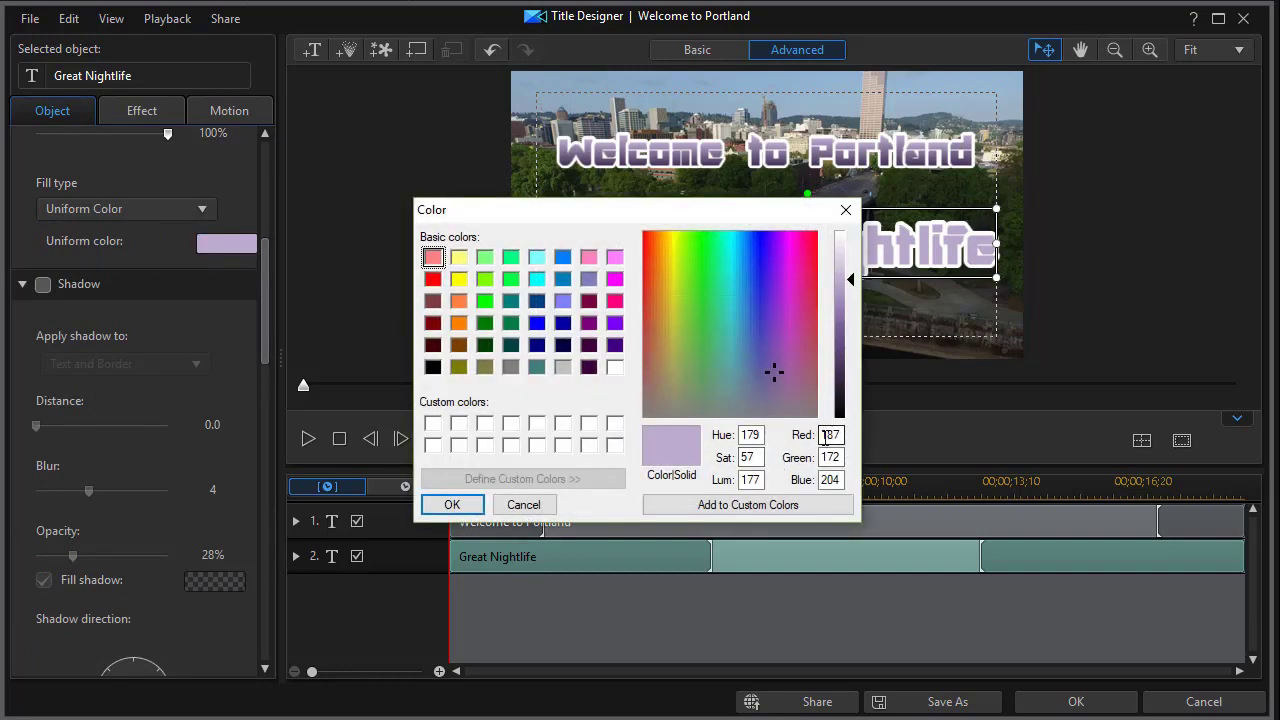
{"action": "double_click", "coordinate": [824, 436]}
{"action": "type", "text": "67"}
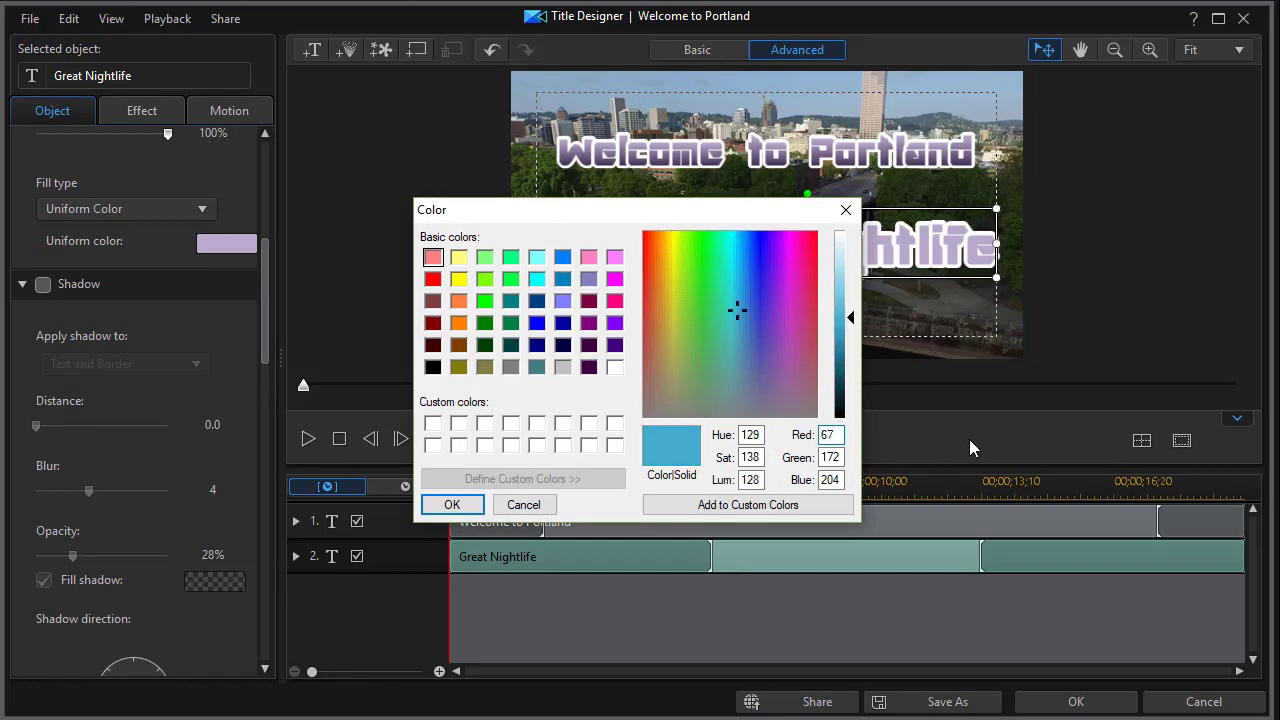
{"action": "double_click", "coordinate": [823, 455]}
{"action": "type", "text": "52"}
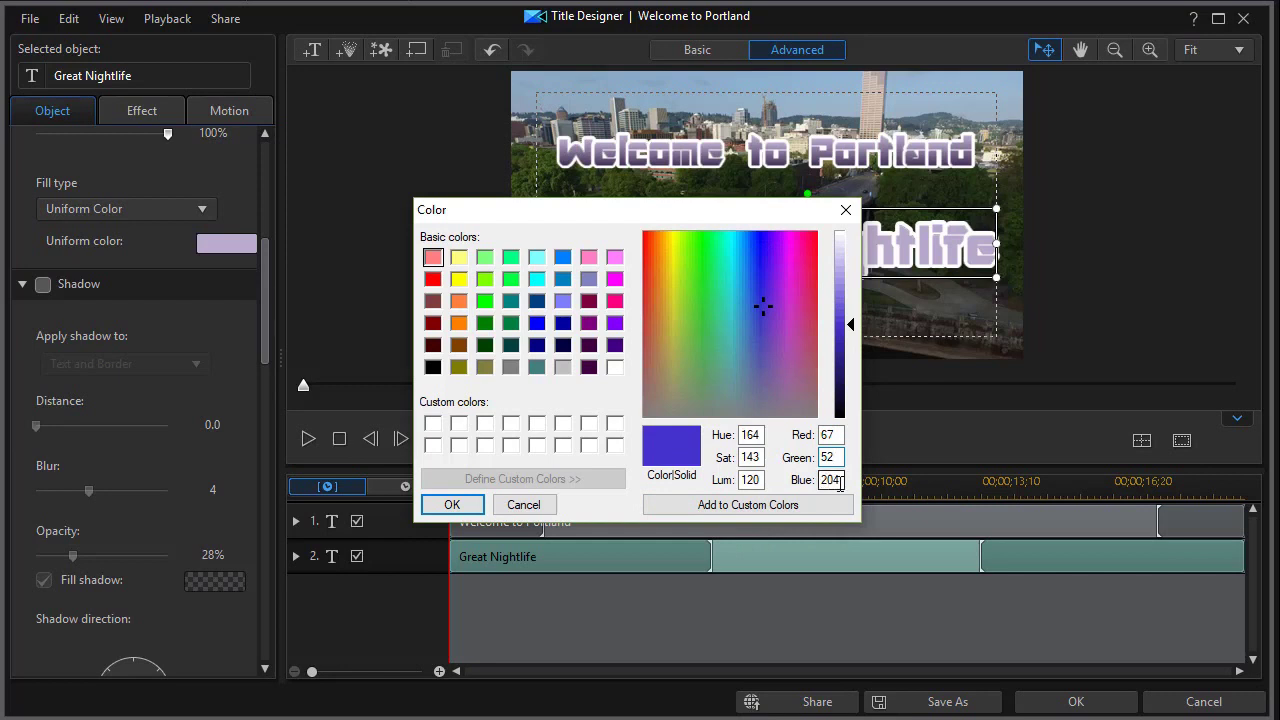
{"action": "double_click", "coordinate": [833, 480]}
{"action": "type", "text": "86"}
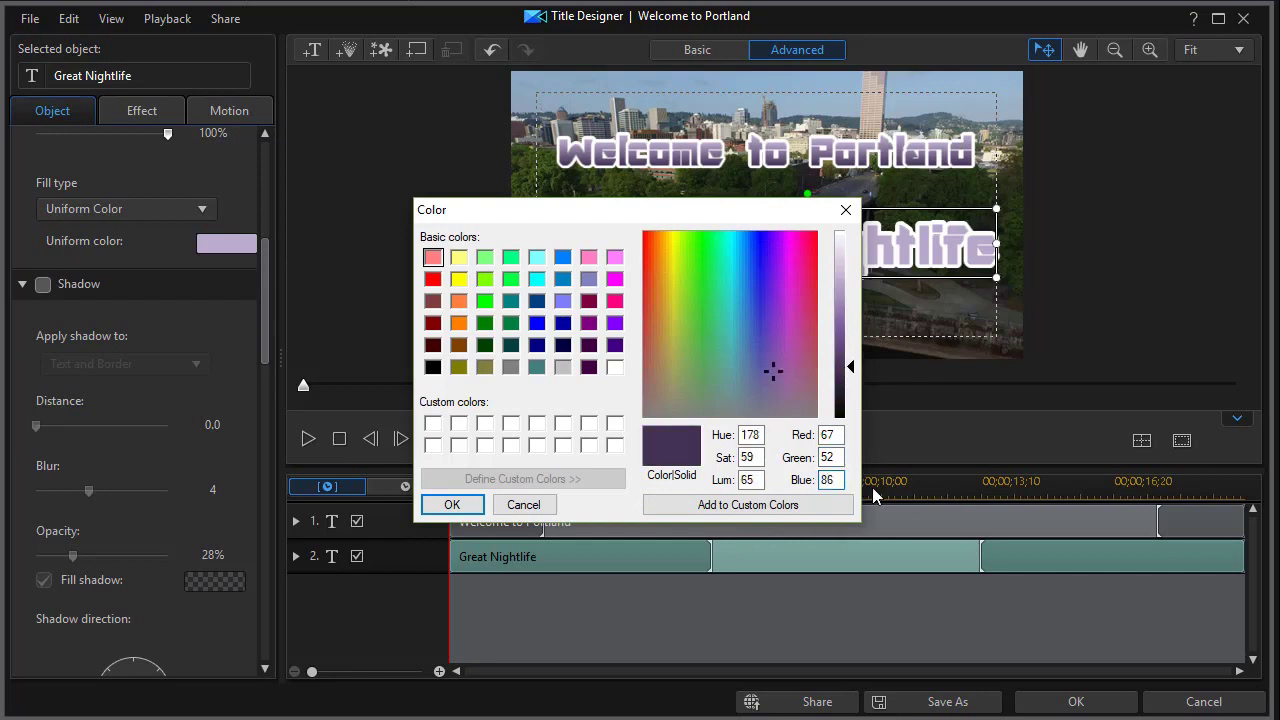
{"action": "left_click", "coordinate": [452, 505]}
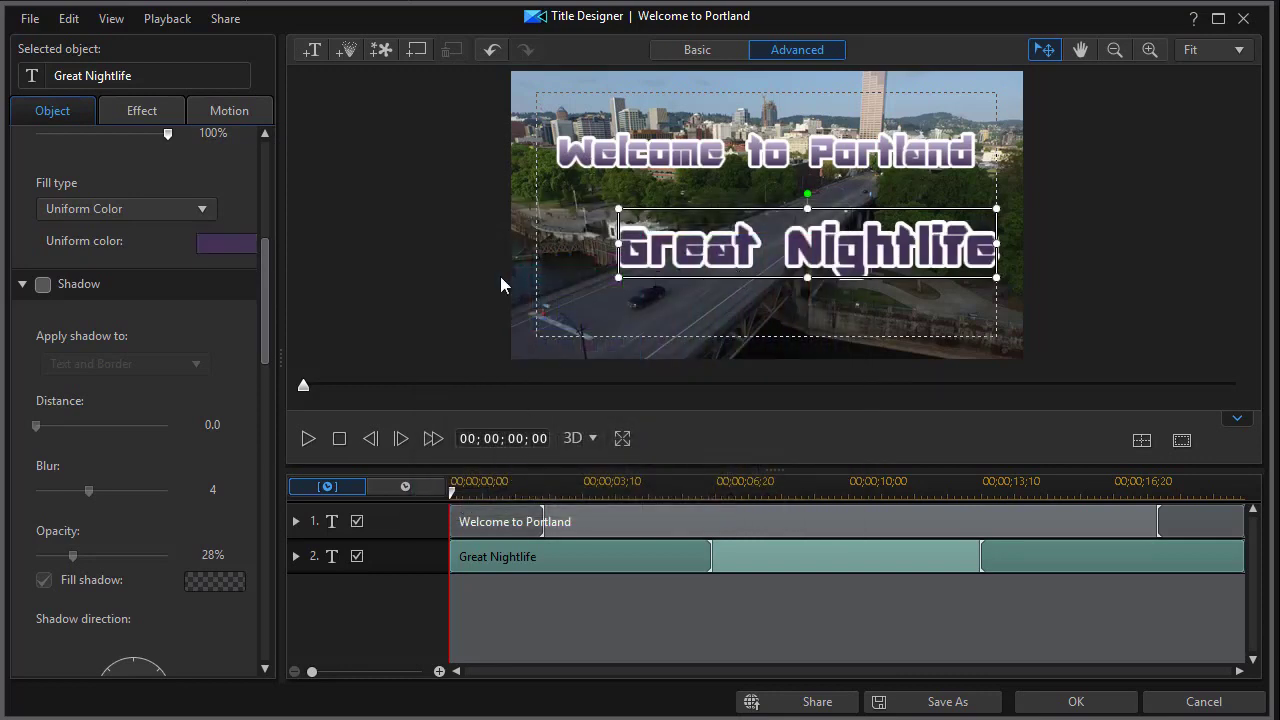
Set Great Nightlife's font to Arial Black at size 26
{"action": "left_click_drag", "start_coordinate": [262, 258], "coordinate": [270, 164]}
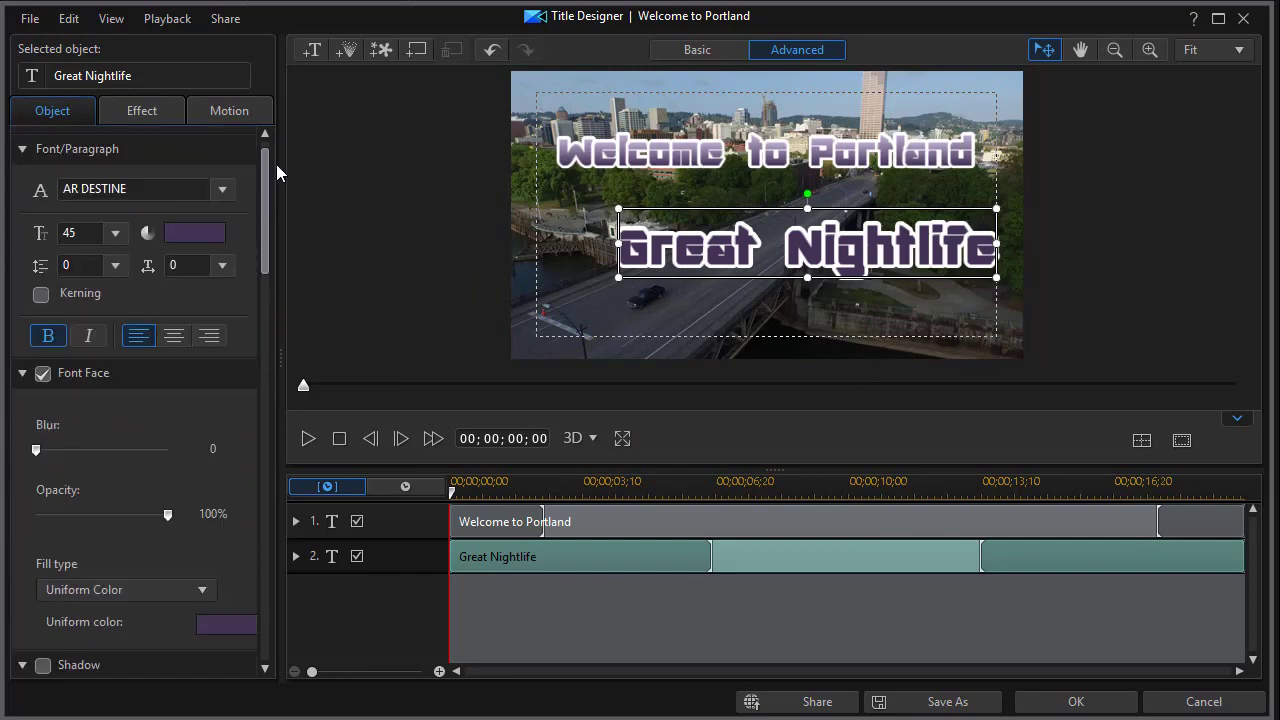
{"action": "left_click", "coordinate": [222, 206]}
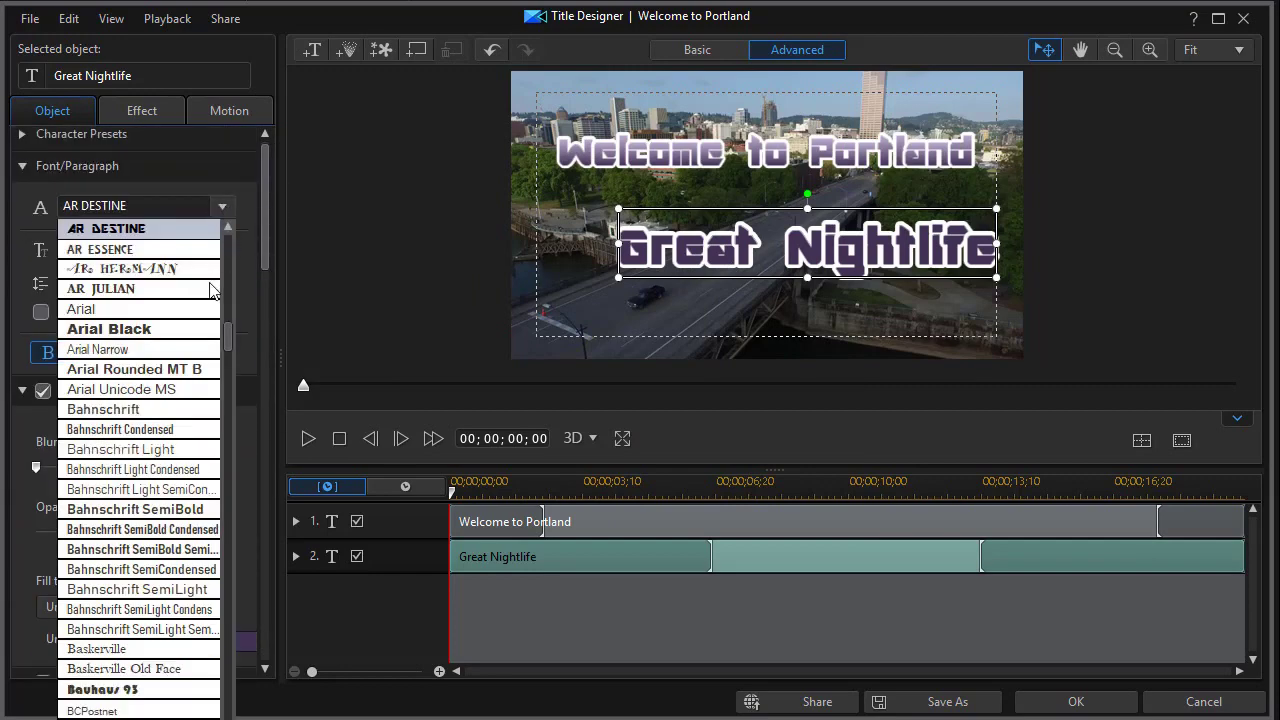
{"action": "left_click", "coordinate": [137, 330]}
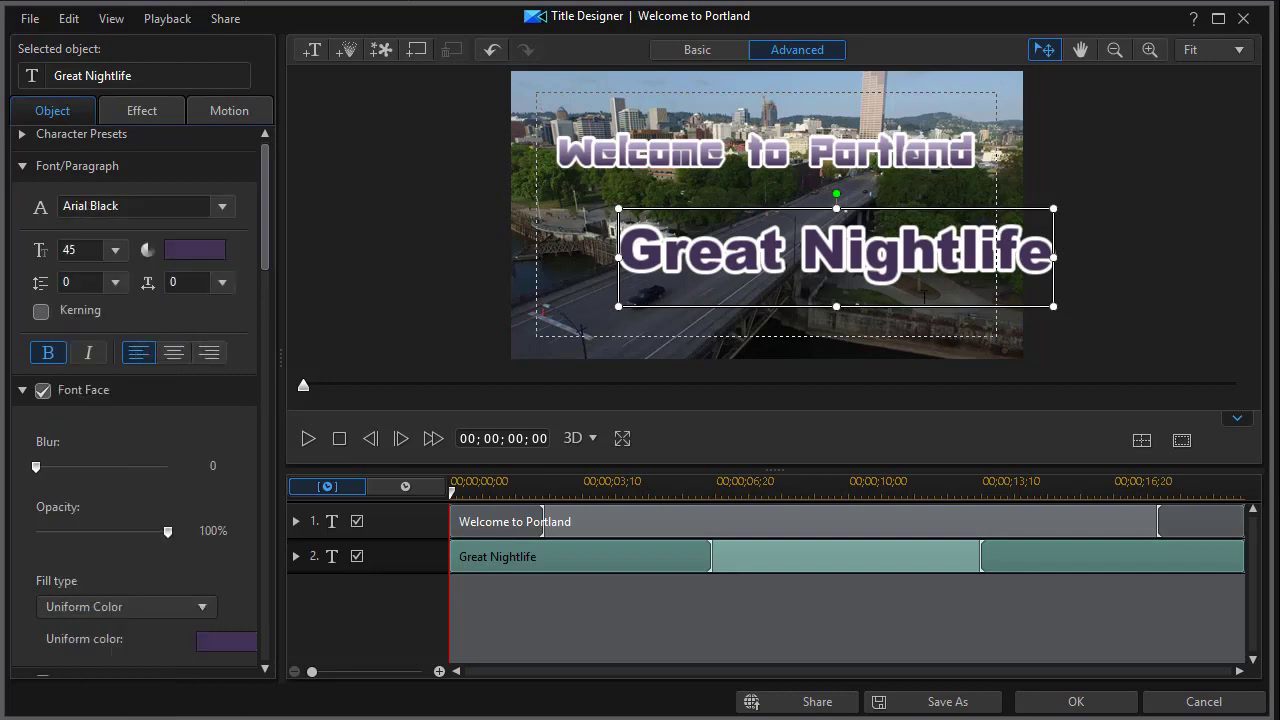
{"action": "left_click", "coordinate": [116, 254]}
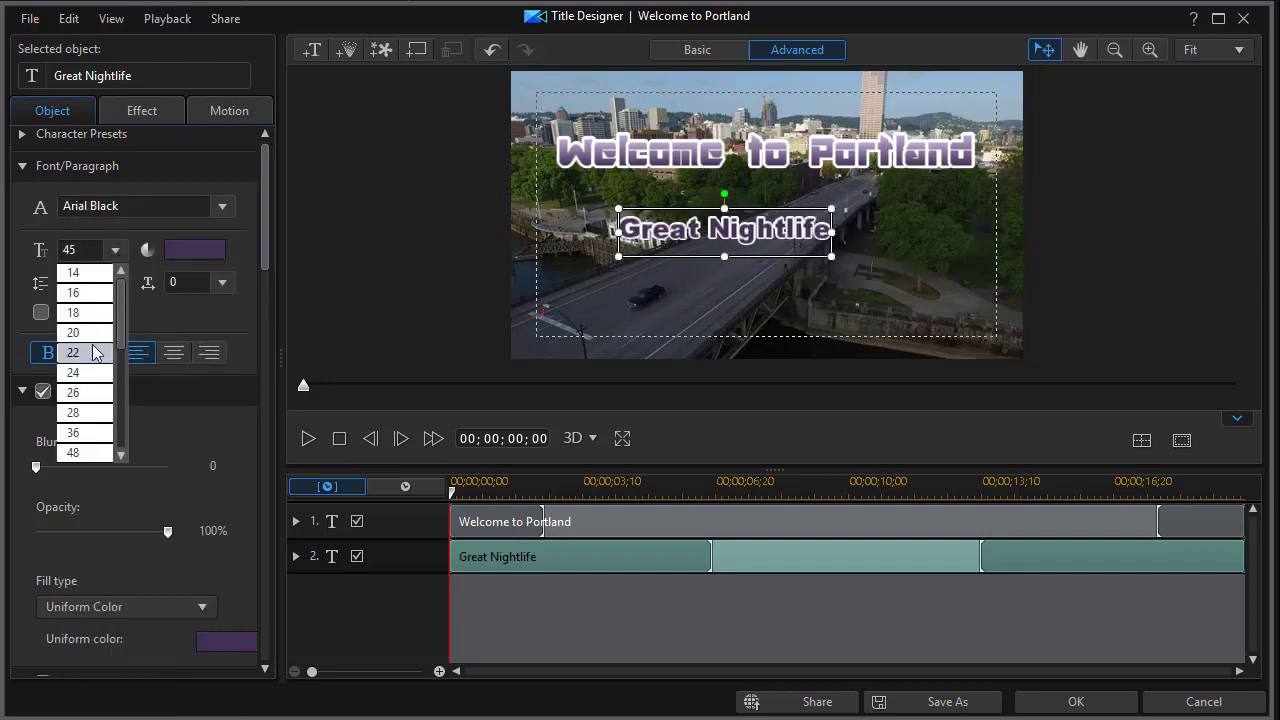
{"action": "left_click", "coordinate": [78, 395]}
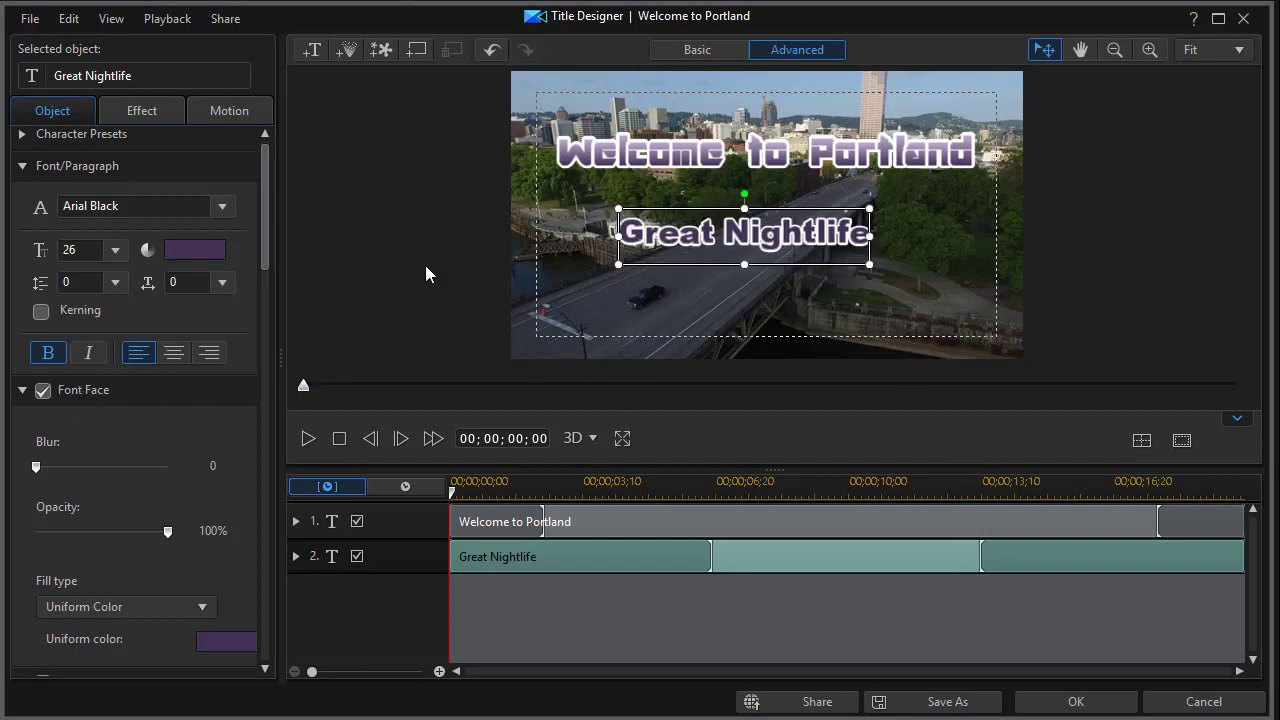
Turn on grid lines over the preview and turn off the TV safe zone guide
{"action": "left_click", "coordinate": [1182, 440]}
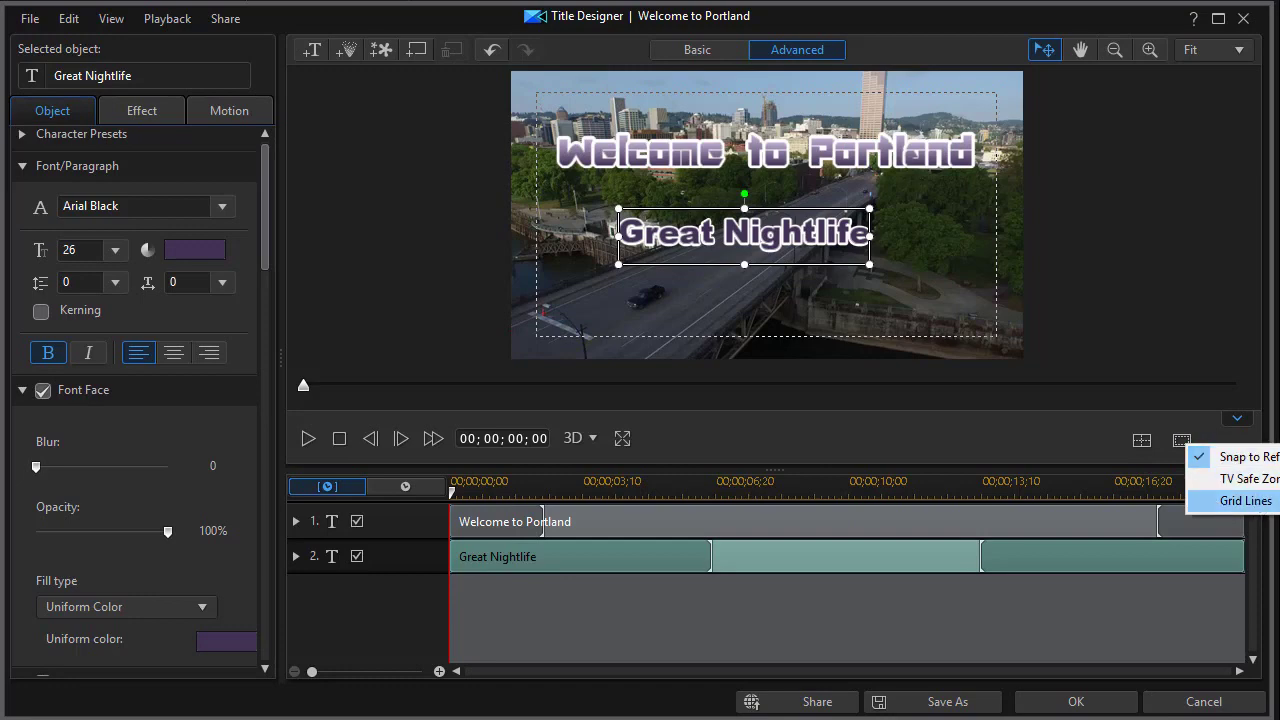
{"action": "left_click", "coordinate": [1245, 500]}
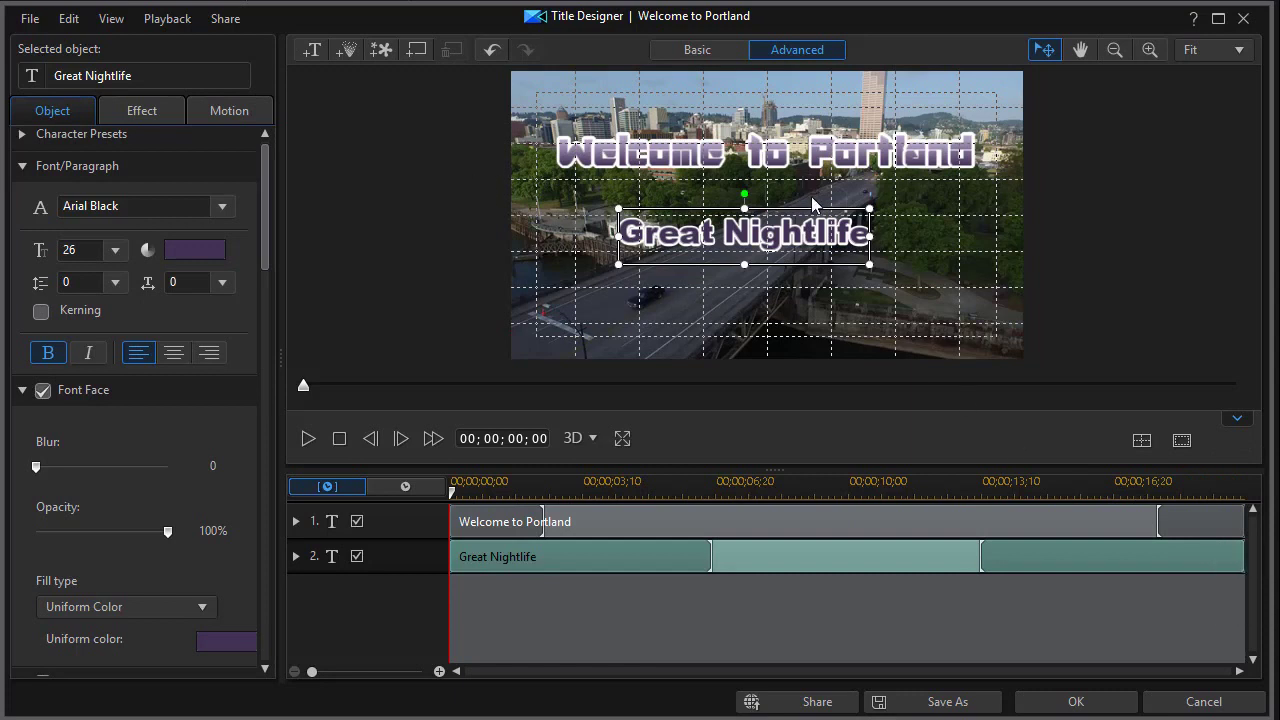
{"action": "left_click", "coordinate": [1179, 444]}
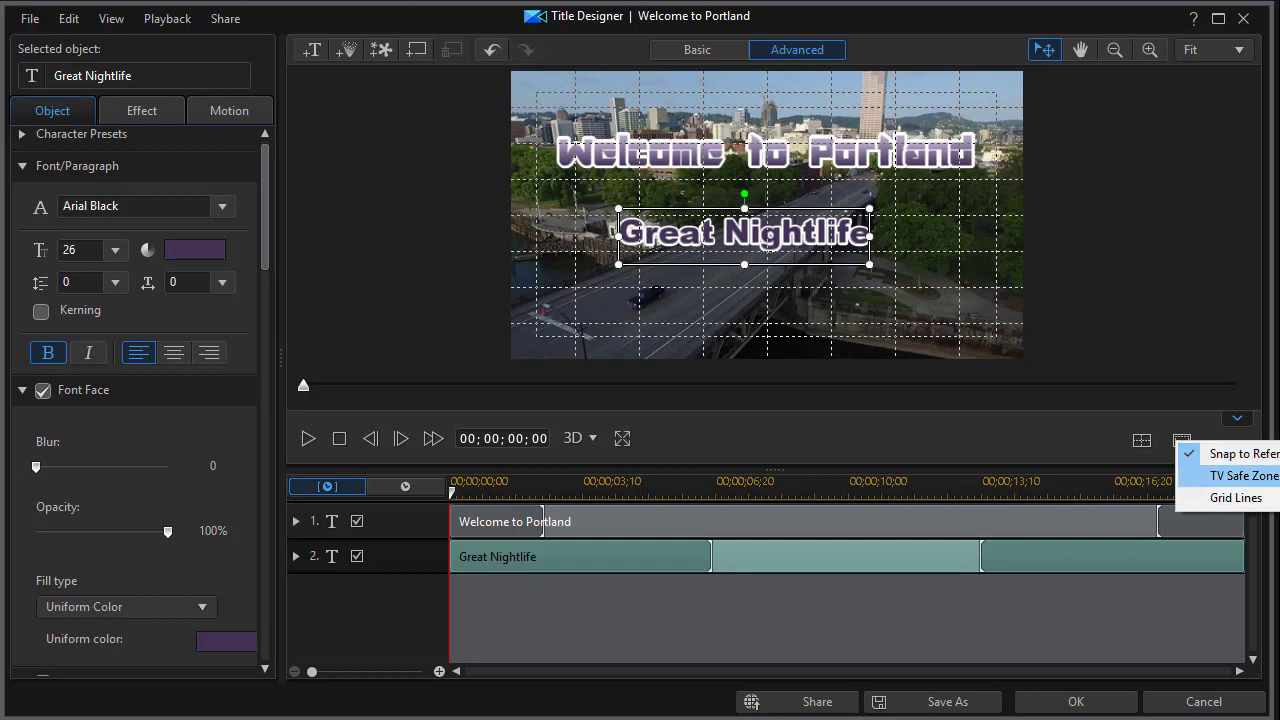
{"action": "left_click", "coordinate": [1243, 476]}
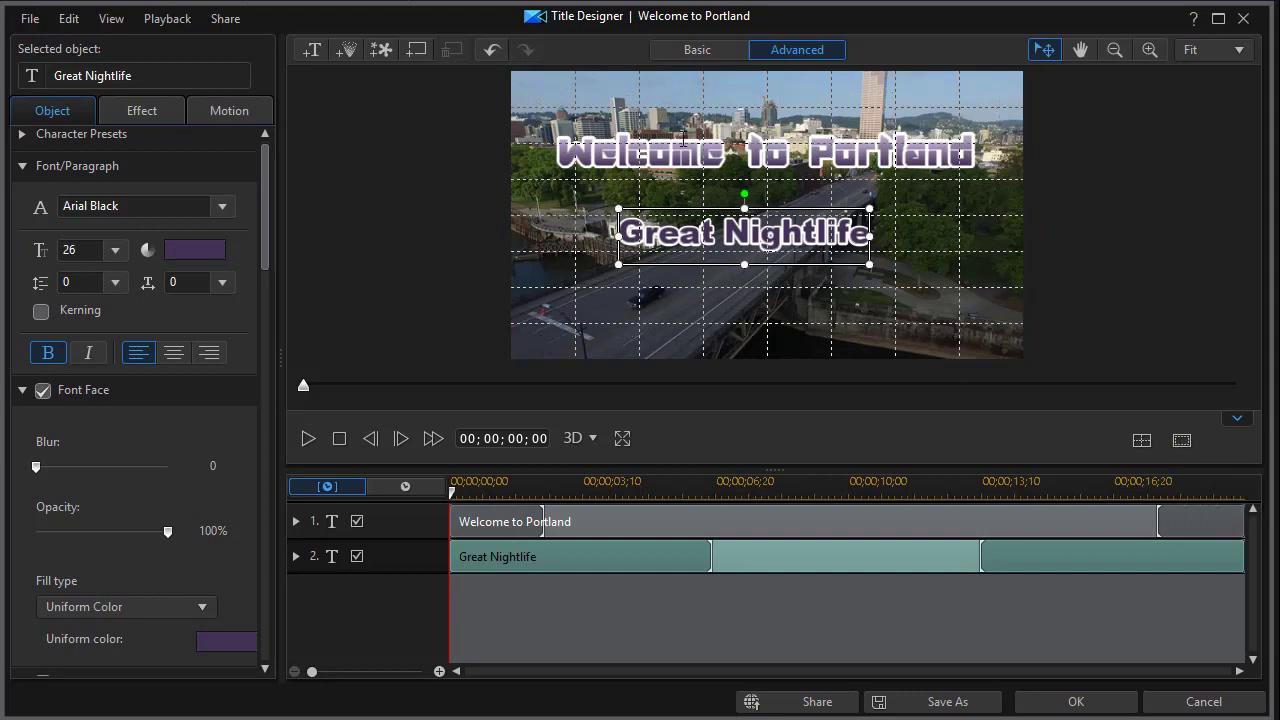
{"action": "left_click", "coordinate": [703, 202]}
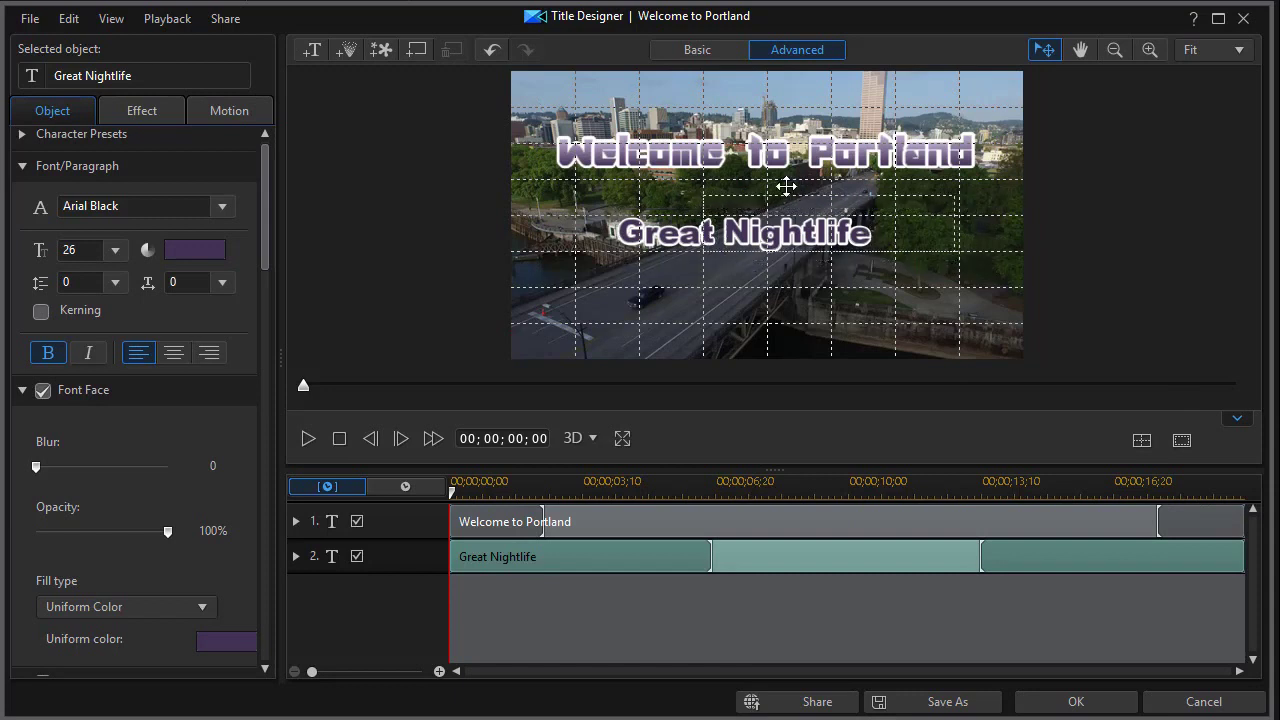
Shift Great Nightlife up and right and give it a Fade starting effect
{"action": "left_click_drag", "start_coordinate": [705, 262], "coordinate": [791, 251]}
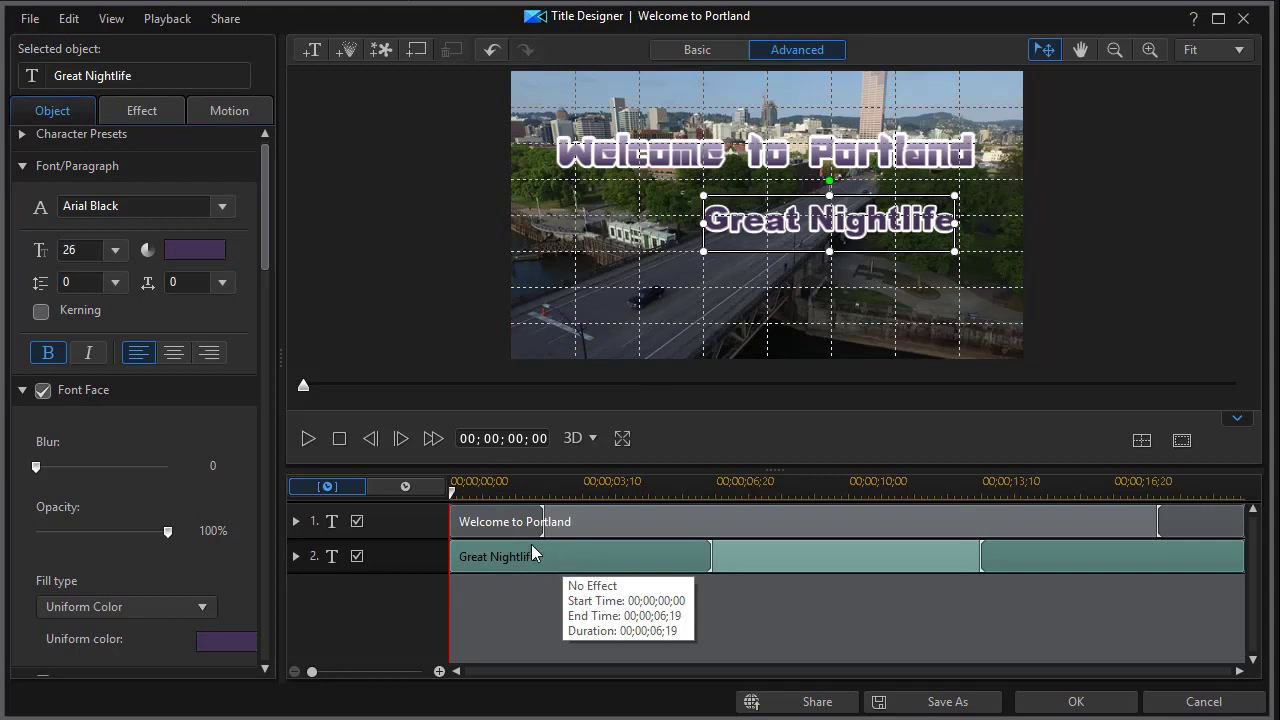
{"action": "left_click", "coordinate": [145, 112]}
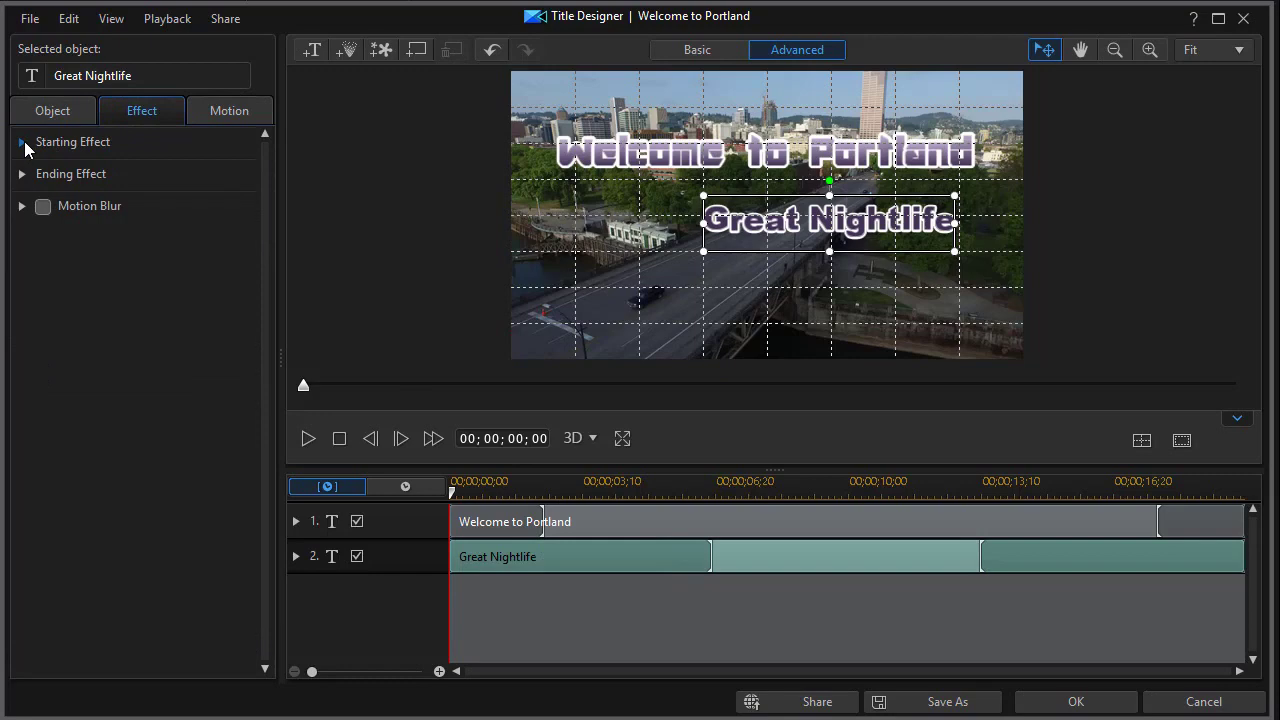
{"action": "left_click", "coordinate": [25, 143]}
{"action": "left_click", "coordinate": [25, 143]}
{"action": "left_click", "coordinate": [25, 143]}
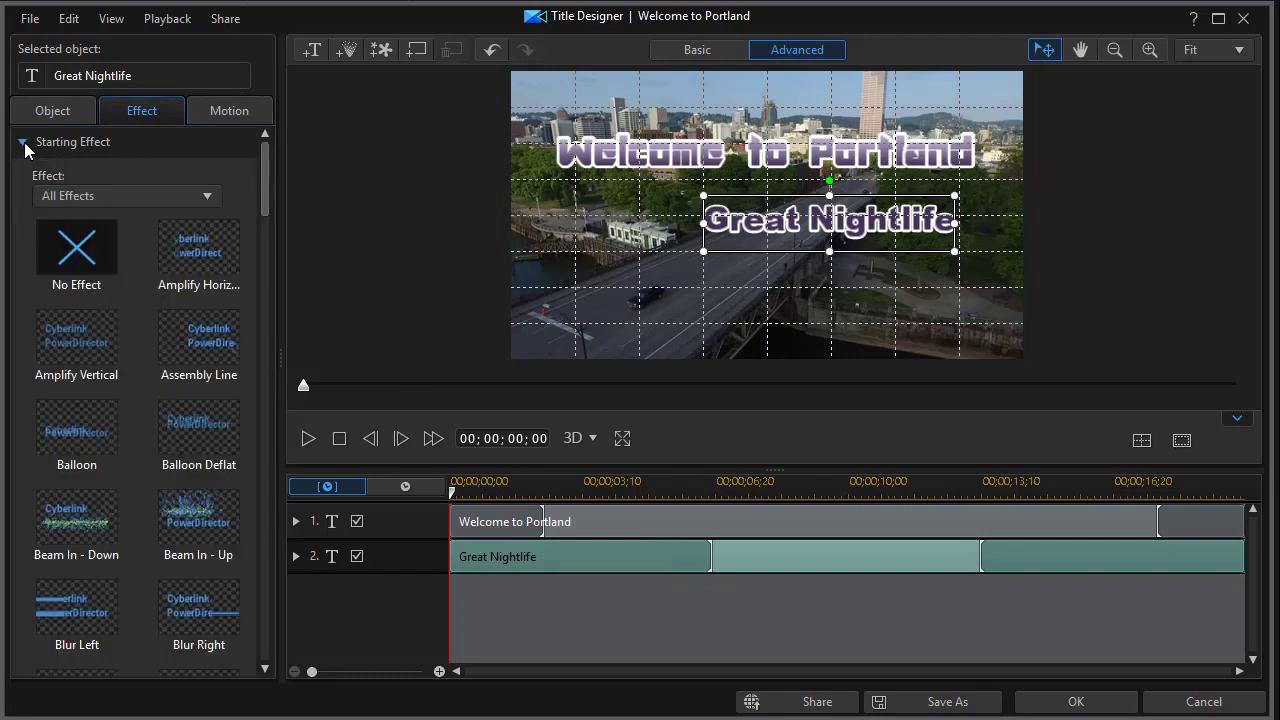
{"action": "left_click_drag", "start_coordinate": [264, 208], "coordinate": [260, 309]}
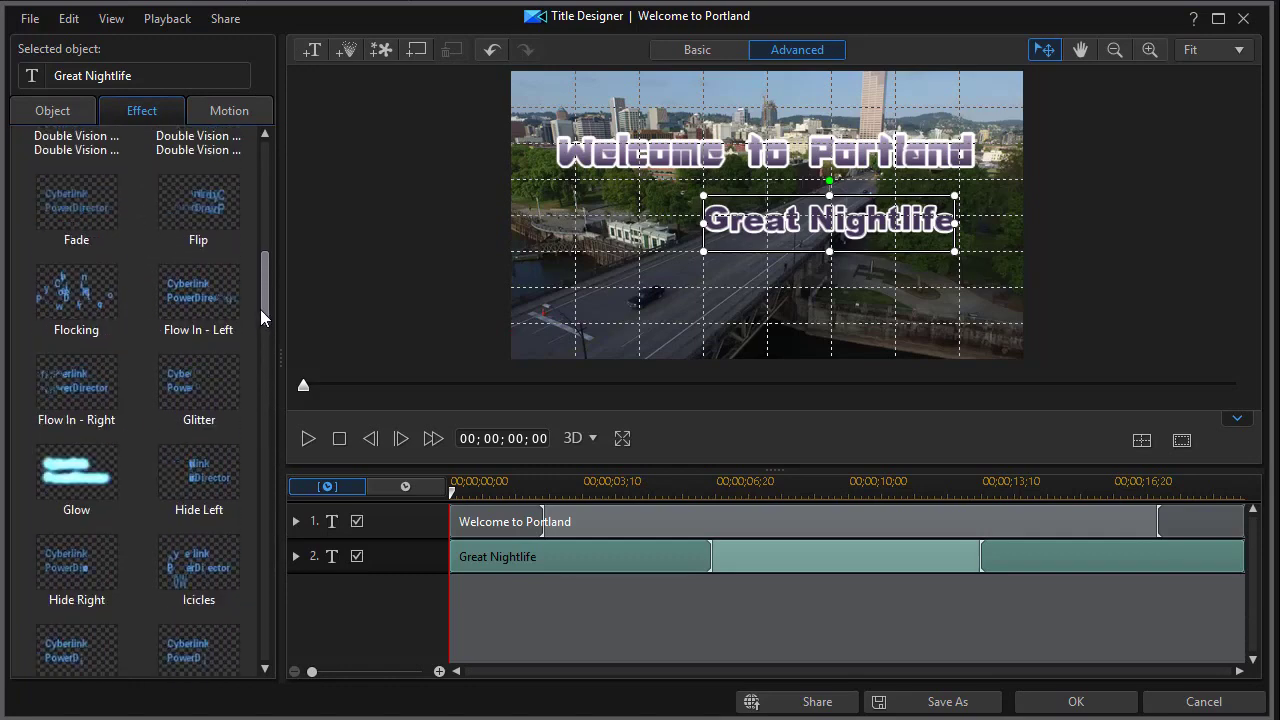
{"action": "left_click", "coordinate": [101, 224]}
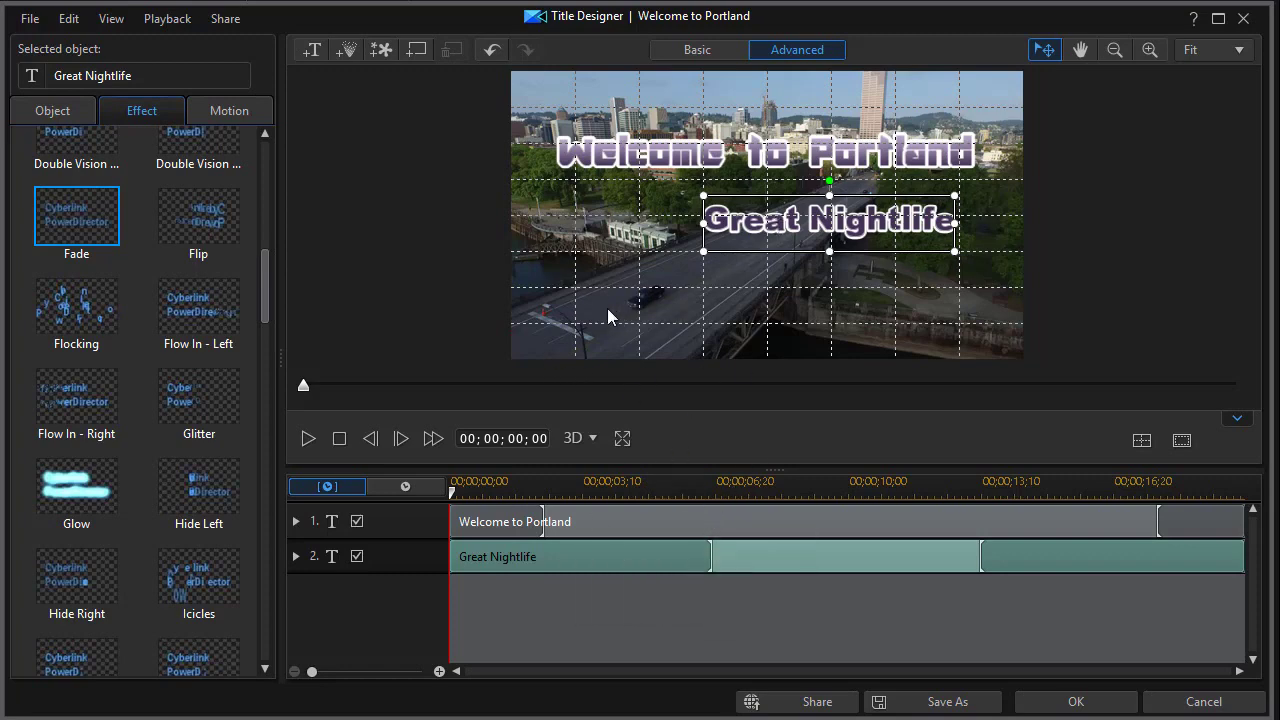
Add a new text object reading 'Great People' and reselect it
{"action": "left_click", "coordinate": [314, 50]}
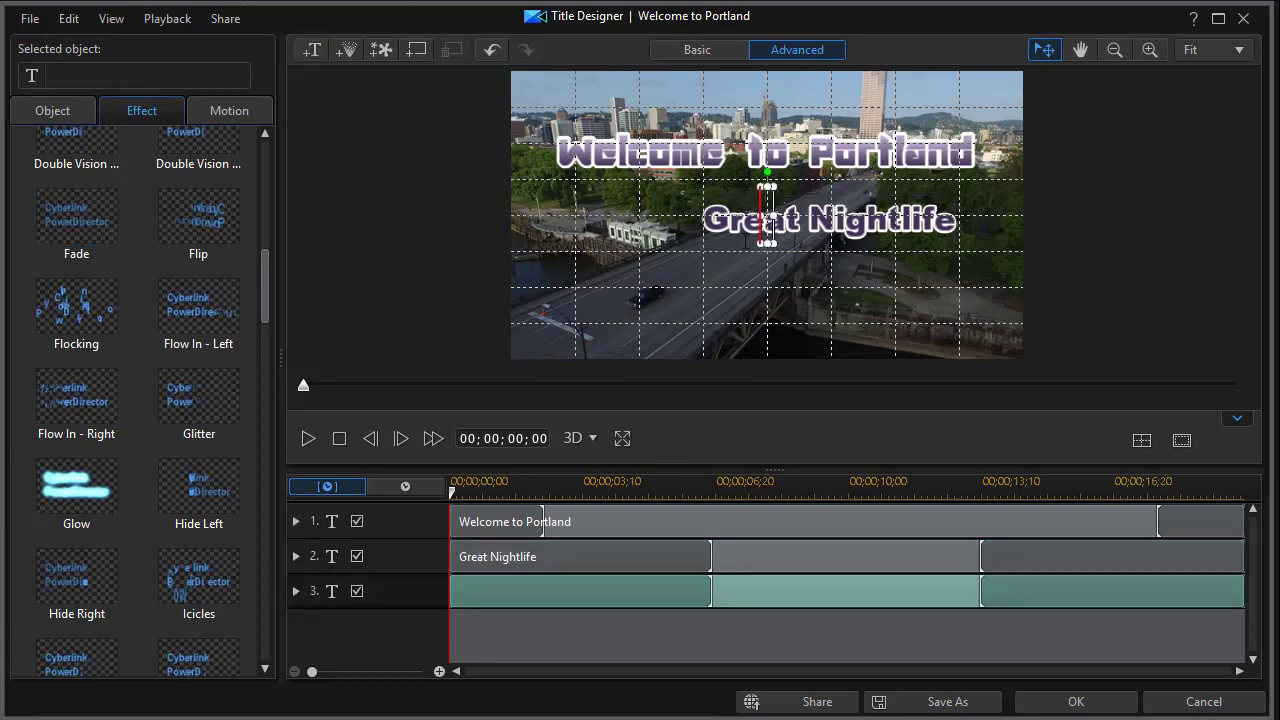
{"action": "type", "text": "Great"}
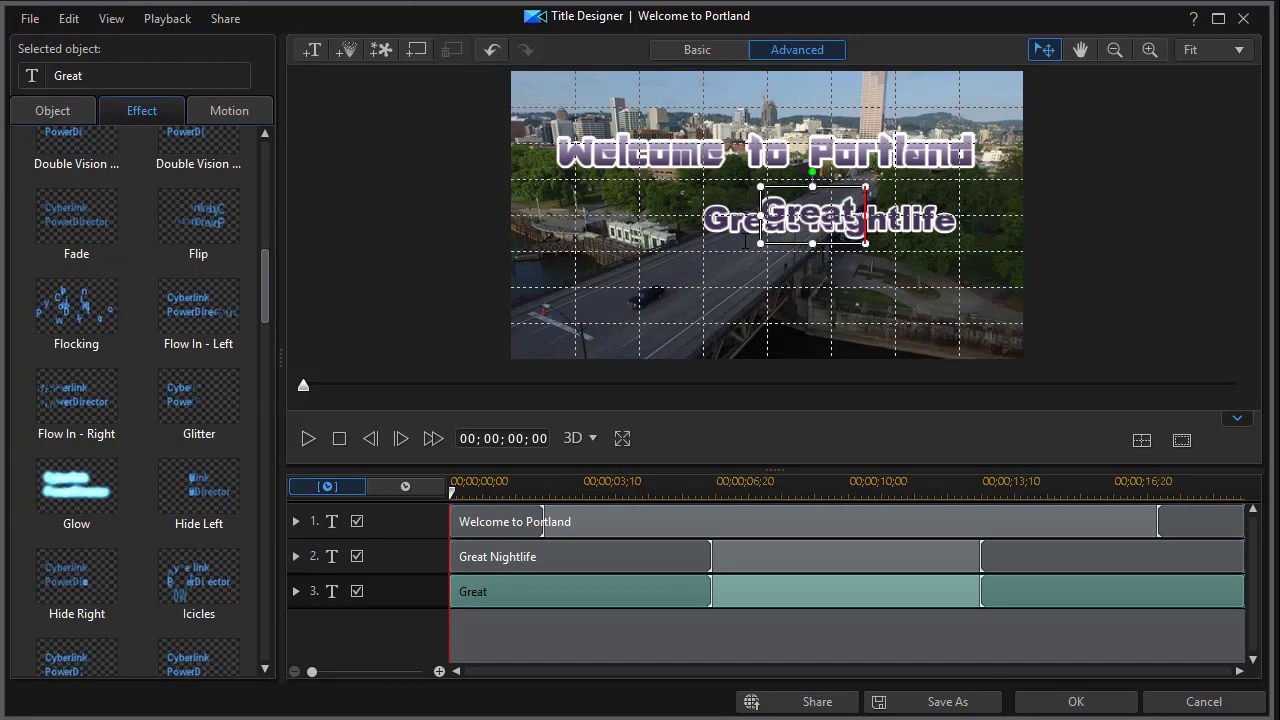
{"action": "type", "text": " People"}
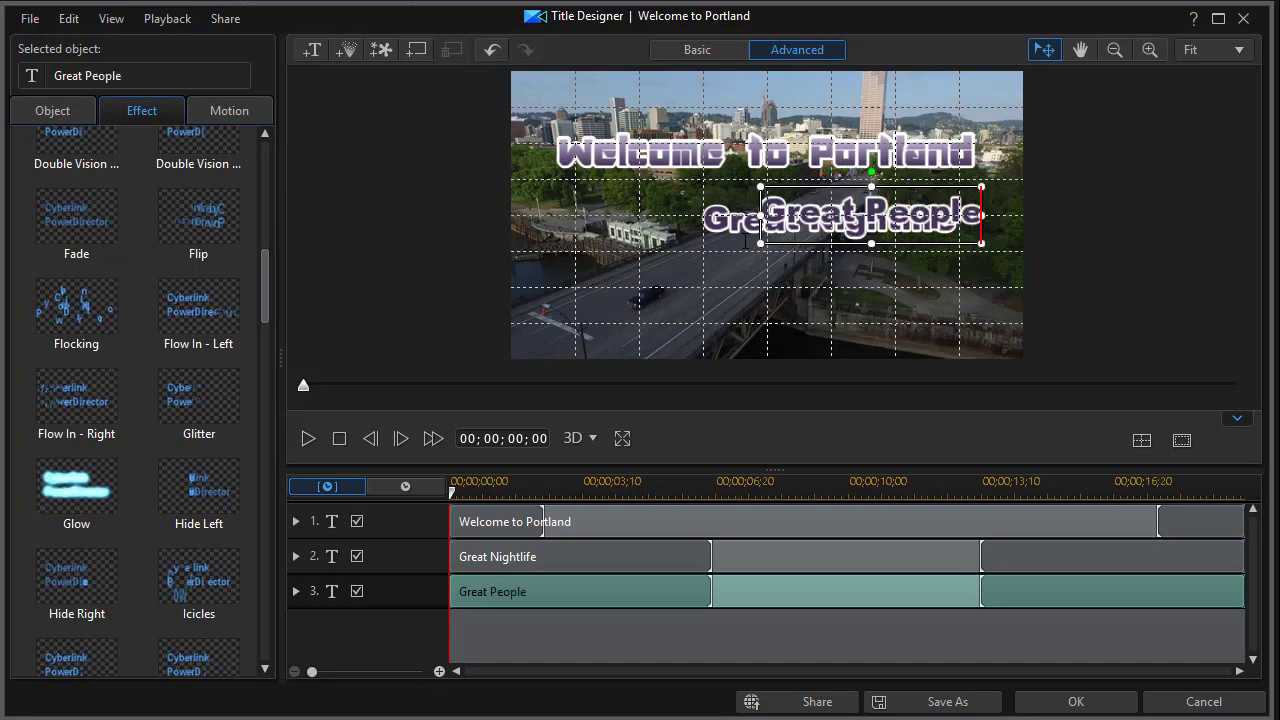
{"action": "left_click", "coordinate": [896, 268]}
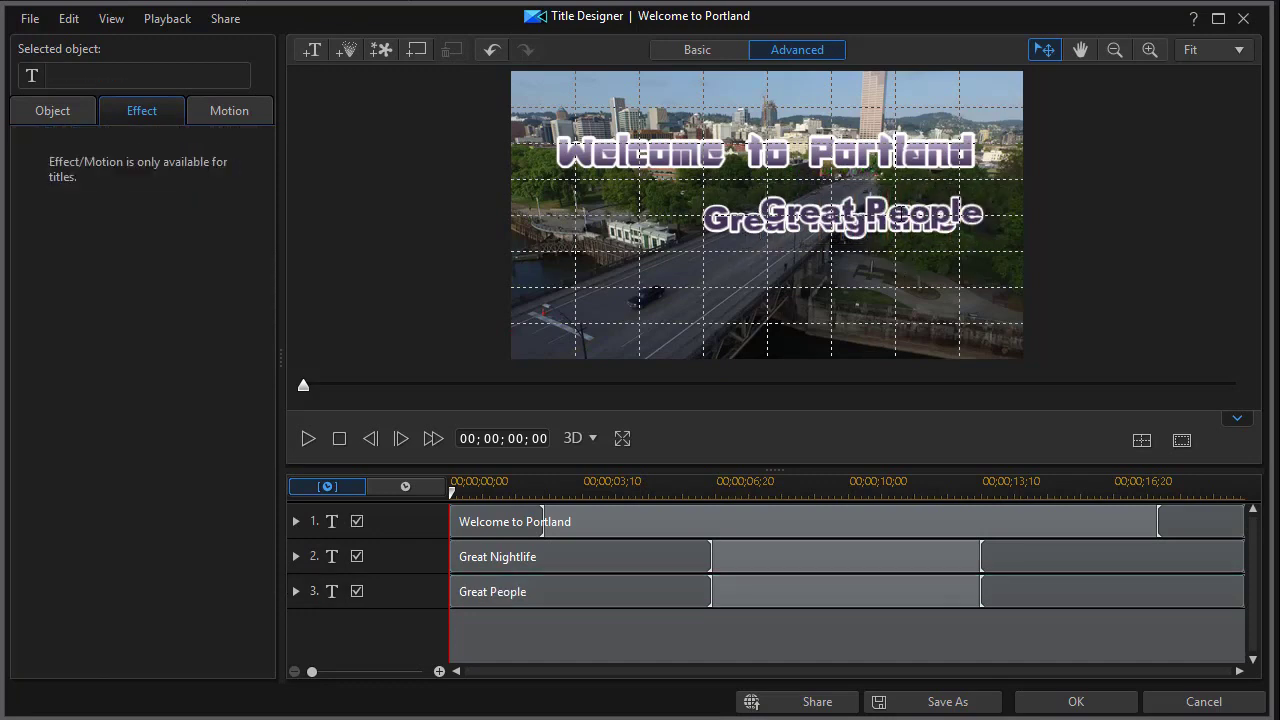
{"action": "left_click", "coordinate": [916, 209]}
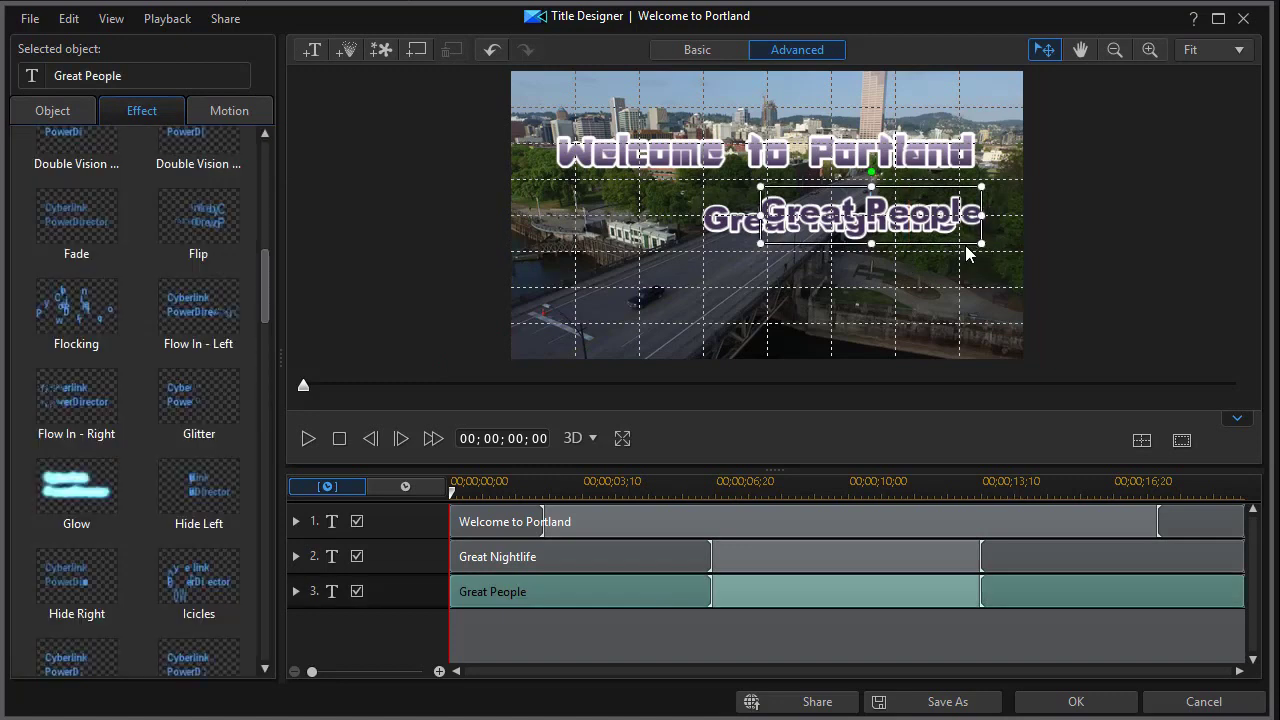
Nudge Great People down and left until it aligns under Great Nightlife
{"action": "key", "text": "Down"}
{"action": "key", "text": "Down"}
{"action": "key", "text": "Down"}
{"action": "key", "text": "Down"}
{"action": "key", "text": "Down"}
{"action": "key", "text": "Down"}
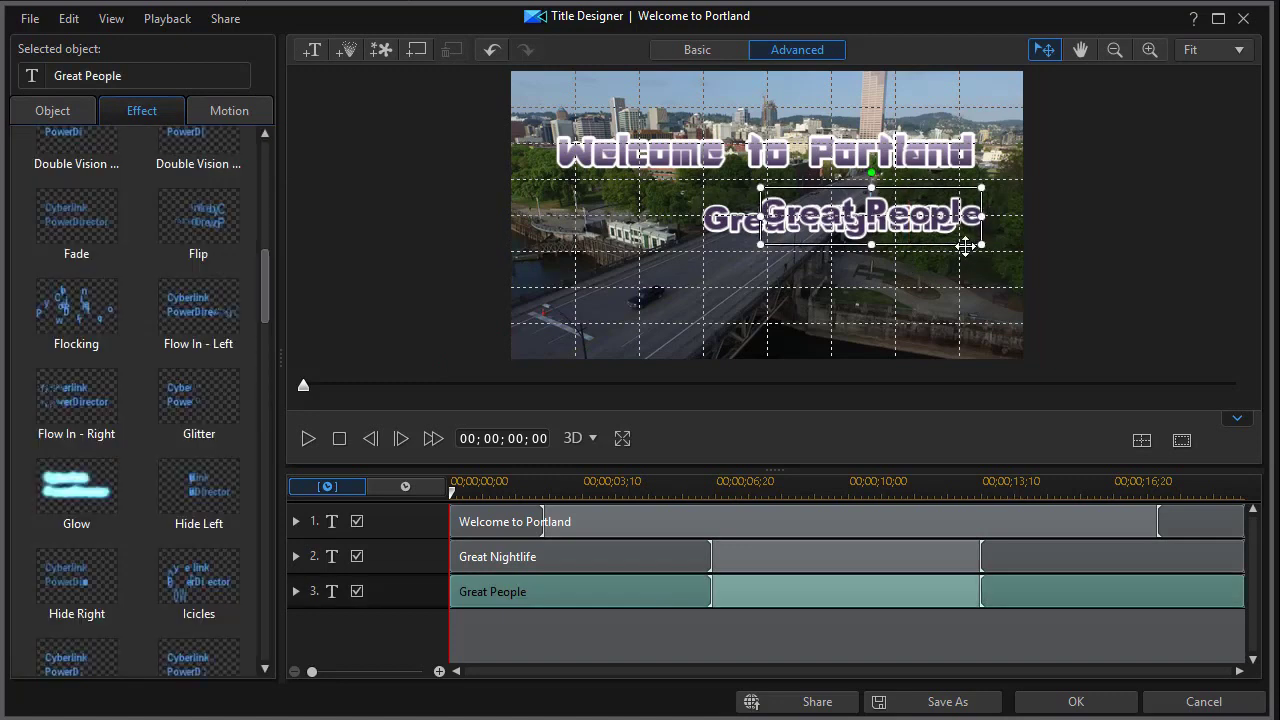
{"action": "key", "text": "Down"}
{"action": "key", "text": "Down"}
{"action": "key", "text": "Down"}
{"action": "key", "text": "Down"}
{"action": "key", "text": "Down"}
{"action": "key", "text": "Down"}
{"action": "key", "text": "Down"}
{"action": "key", "text": "Down"}
{"action": "key", "text": "Down"}
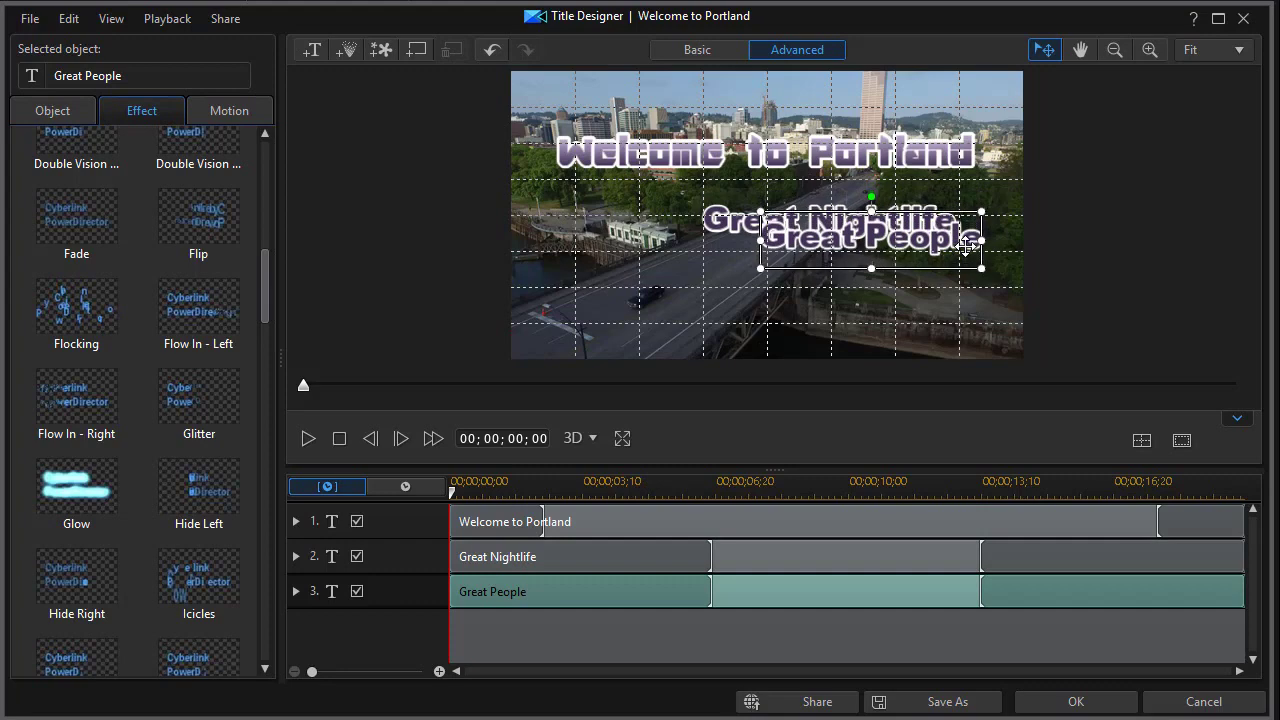
{"action": "key", "text": "Down"}
{"action": "key", "text": "Down"}
{"action": "key", "text": "Down"}
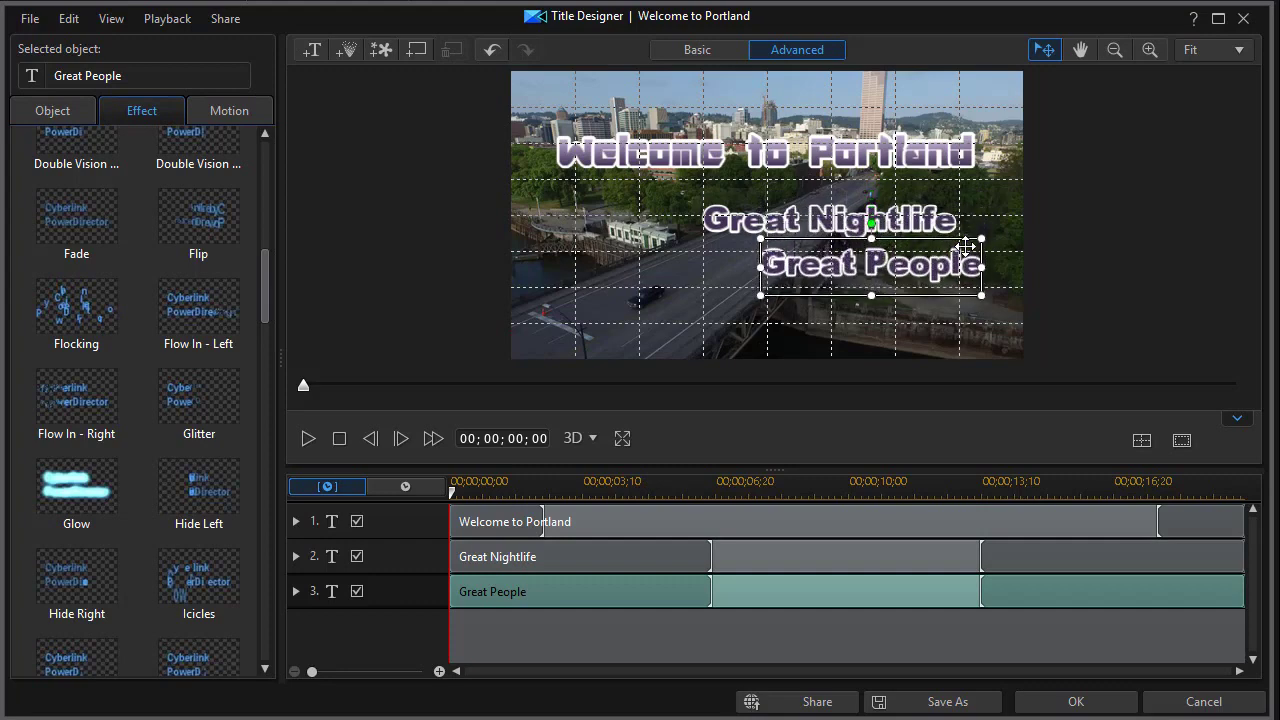
{"action": "key", "text": "Left"}
{"action": "key", "text": "Left"}
{"action": "key", "text": "Left"}
{"action": "key", "text": "Left"}
{"action": "key", "text": "Left"}
{"action": "key", "text": "Left"}
{"action": "key", "text": "Left"}
{"action": "key", "text": "Left"}
{"action": "key", "text": "Left"}
{"action": "key", "text": "Left"}
{"action": "key", "text": "Left"}
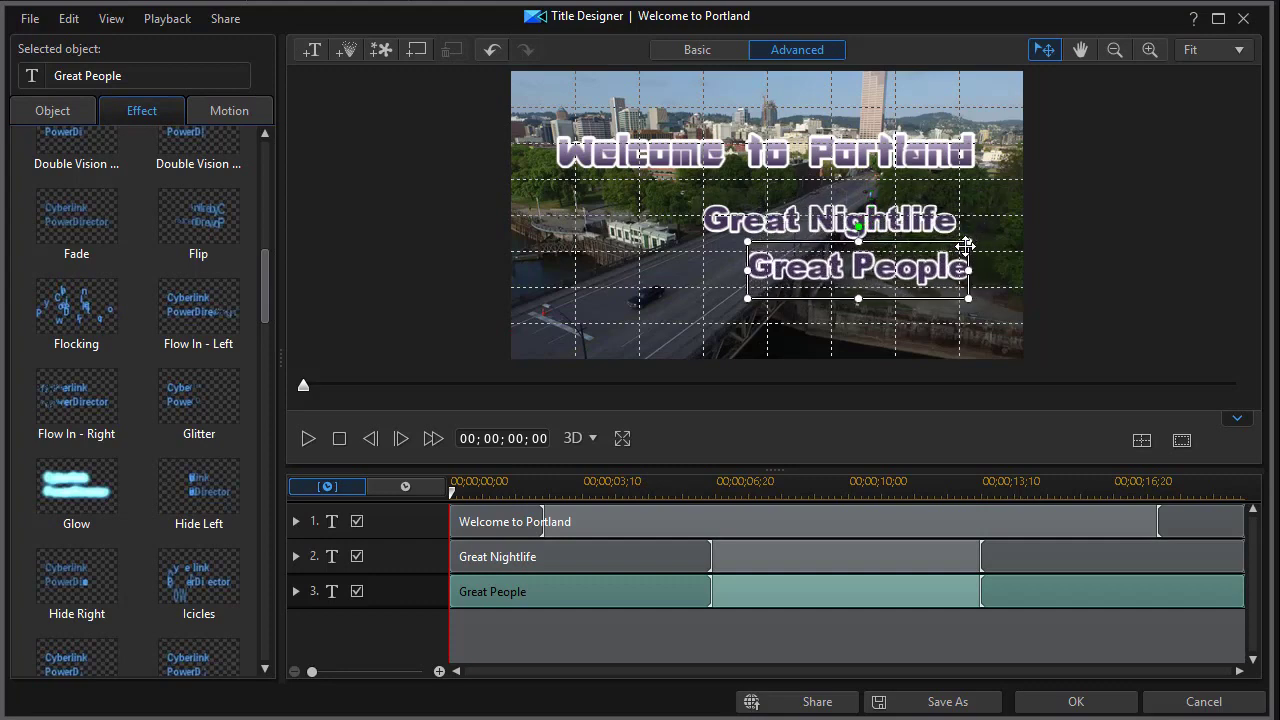
{"action": "key", "text": "Left"}
{"action": "key", "text": "Left"}
{"action": "key", "text": "Left"}
{"action": "key", "text": "Left"}
{"action": "key", "text": "Left"}
{"action": "key", "text": "Left"}
{"action": "key", "text": "Left"}
{"action": "key", "text": "Left"}
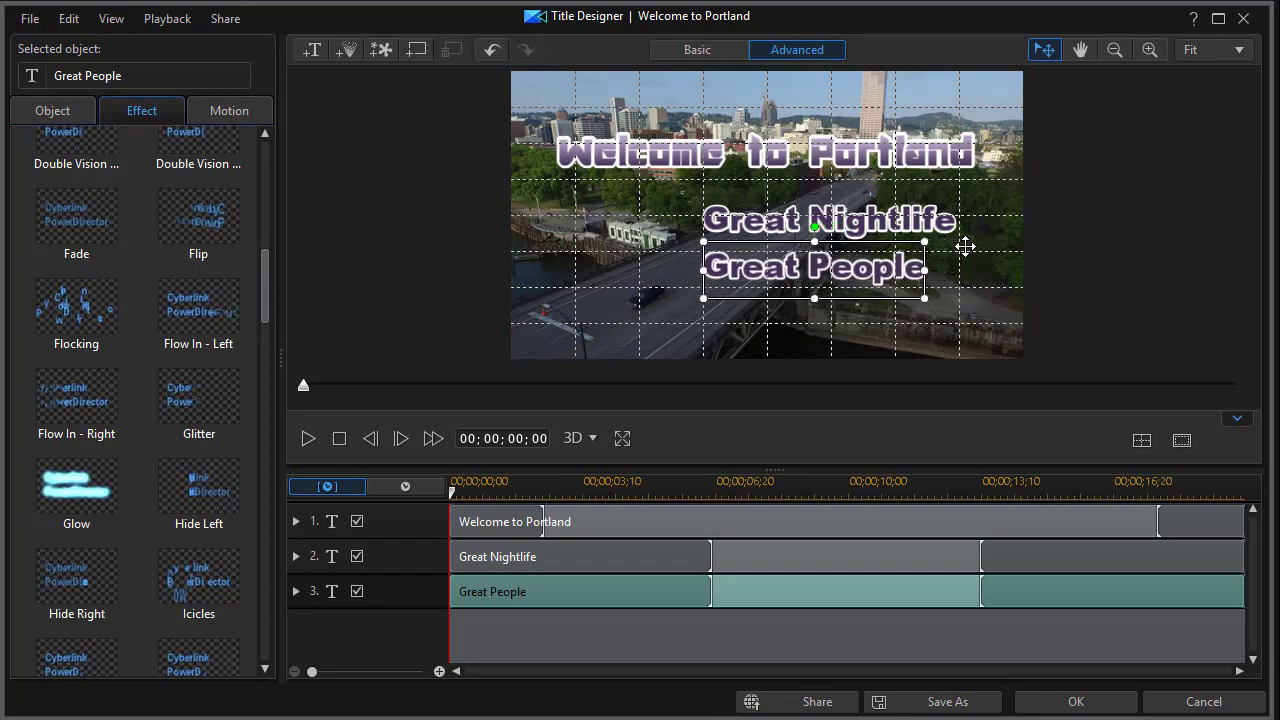
Insert a 'Great Attractions' text box and drag it just below Great People
{"action": "left_click", "coordinate": [596, 271]}
{"action": "left_click", "coordinate": [311, 52]}
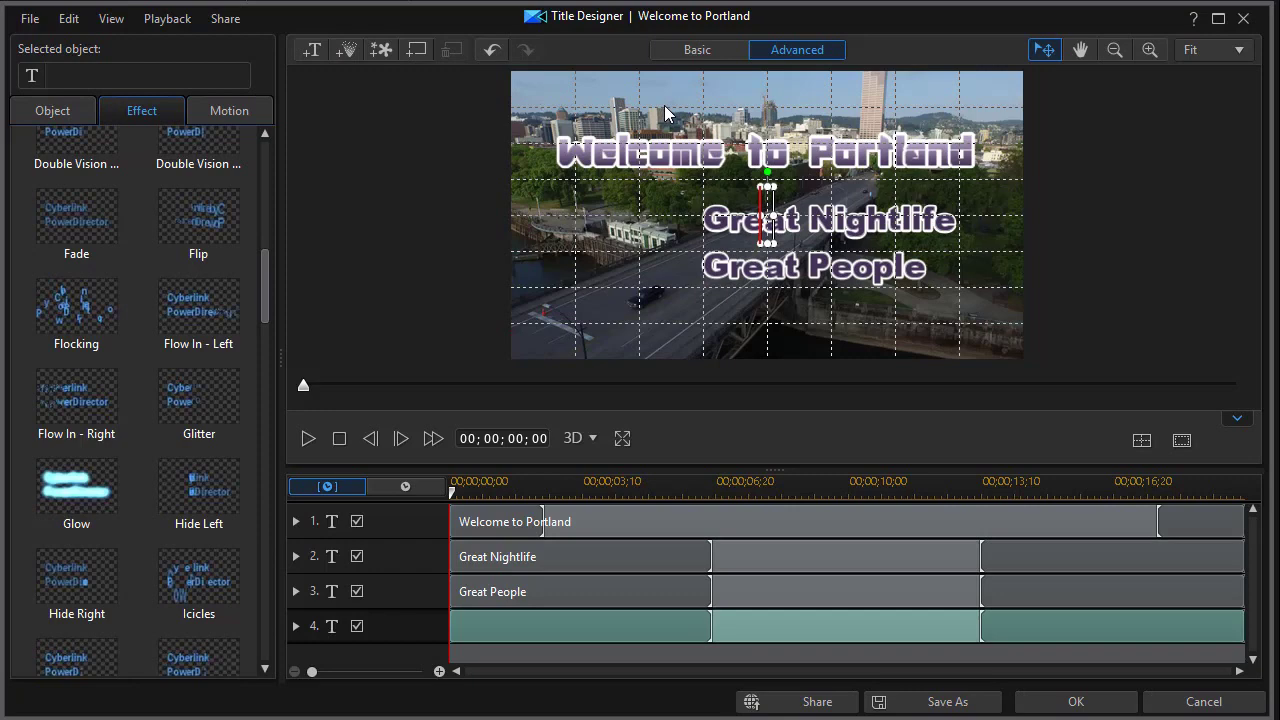
{"action": "type", "text": "Great"}
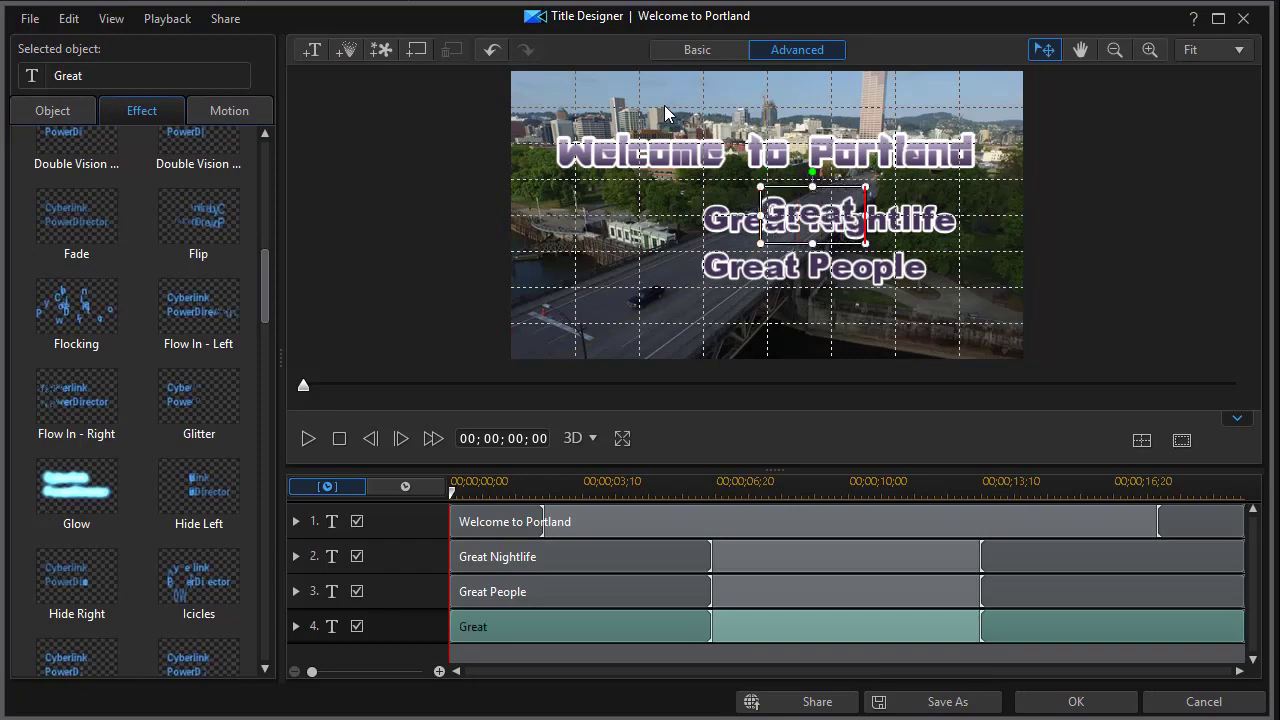
{"action": "type", "text": " Attra"}
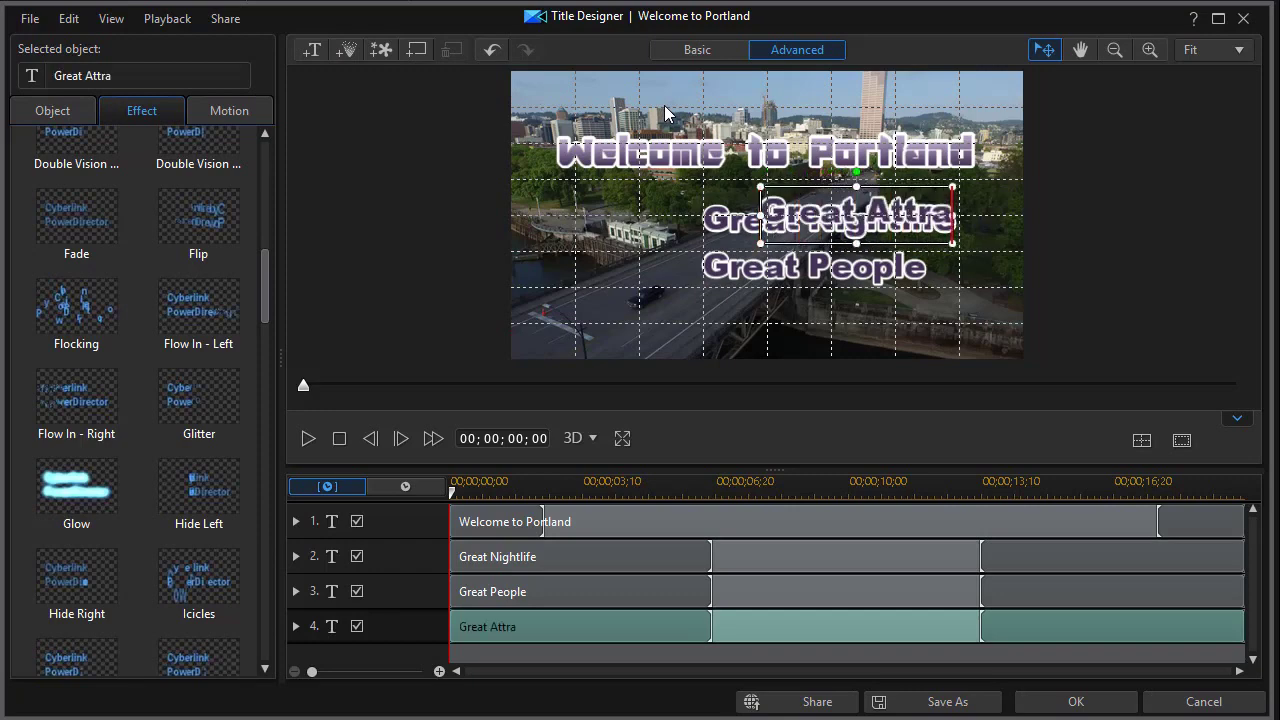
{"action": "type", "text": "ctions"}
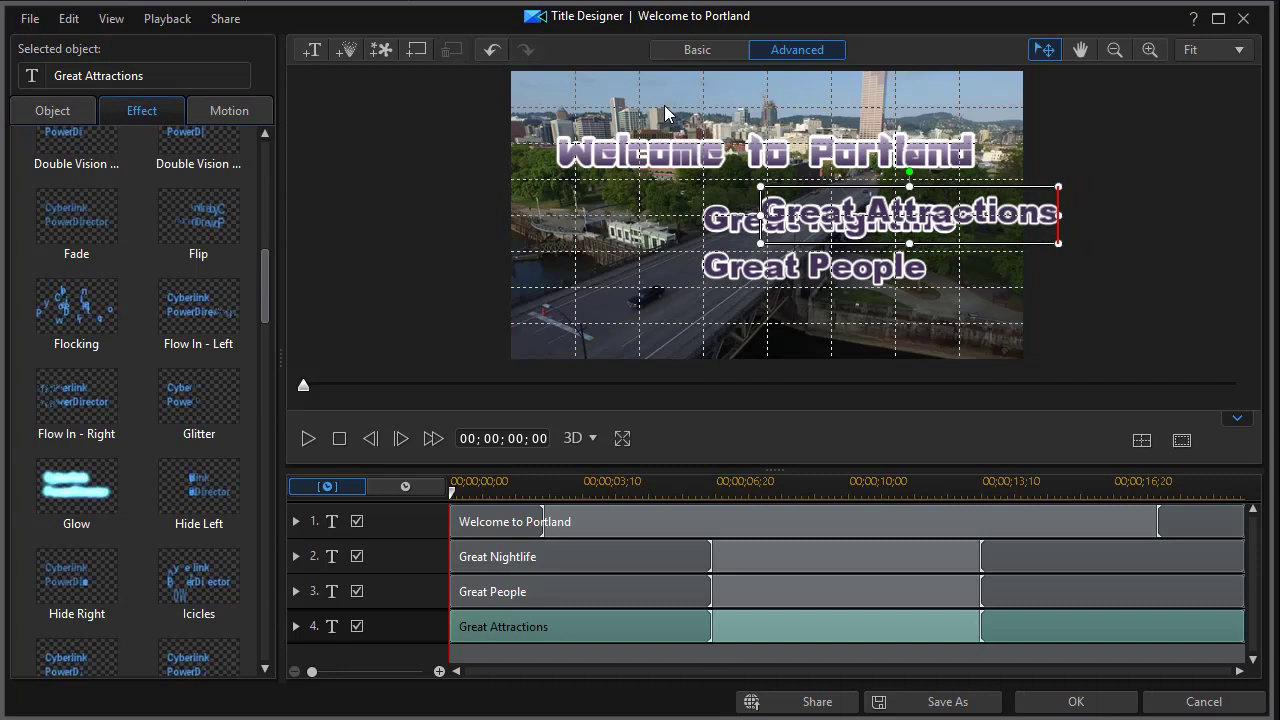
{"action": "left_click", "coordinate": [1057, 286]}
{"action": "left_click", "coordinate": [975, 240]}
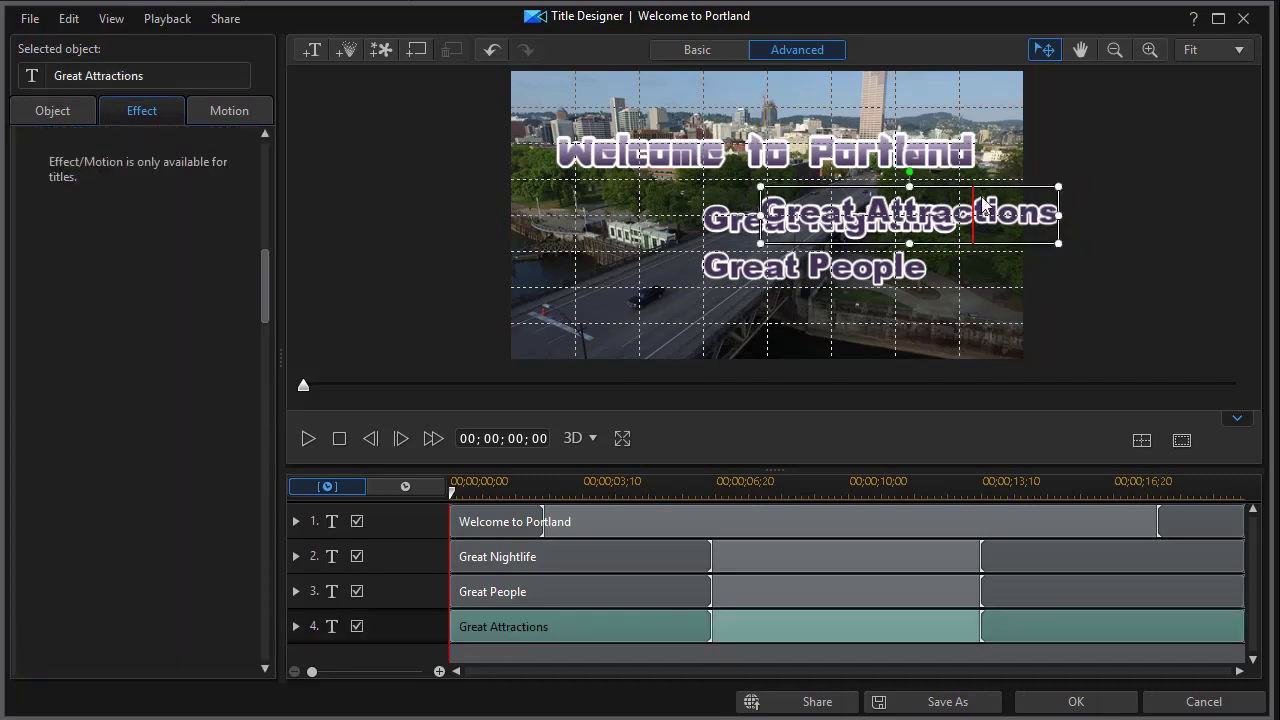
{"action": "left_click_drag", "start_coordinate": [986, 244], "coordinate": [937, 345]}
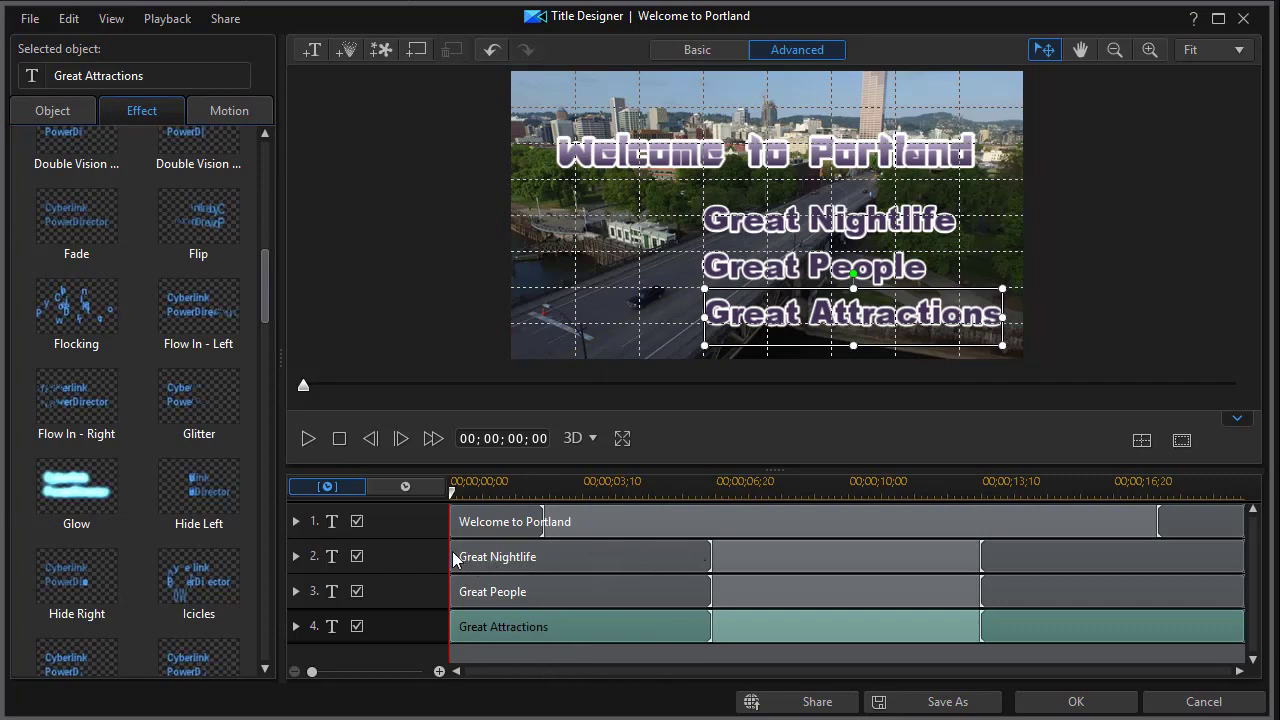
Delay Great Nightlife, Great People and Great Attractions in turn, the last starting around 00;00;16;05
{"action": "left_click_drag", "start_coordinate": [455, 553], "coordinate": [682, 575]}
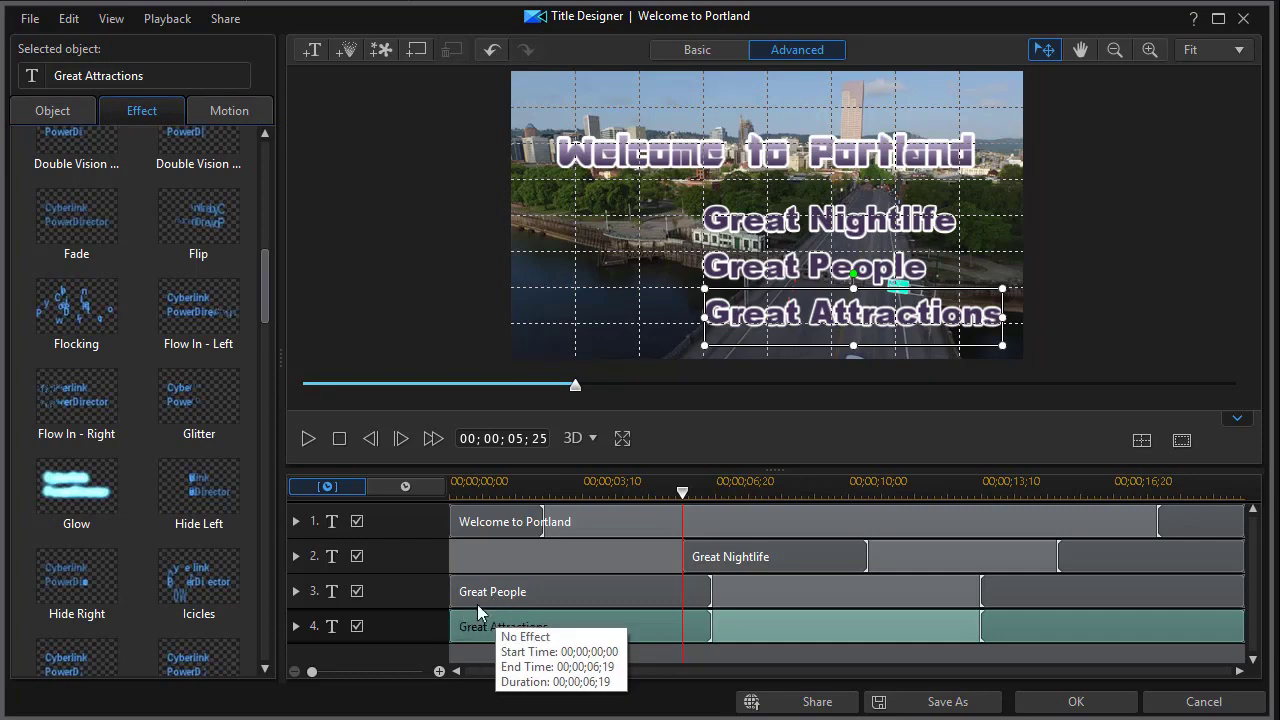
{"action": "left_click_drag", "start_coordinate": [454, 590], "coordinate": [484, 590]}
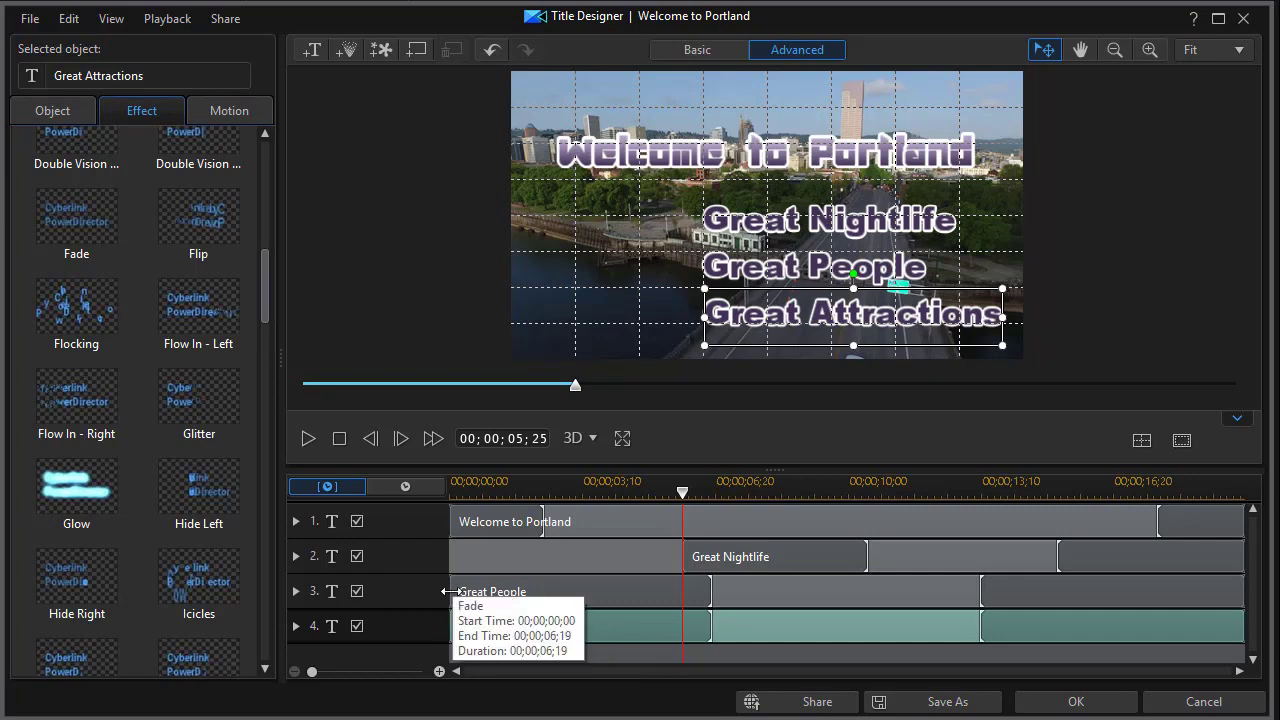
{"action": "left_click_drag", "start_coordinate": [736, 605], "coordinate": [905, 642]}
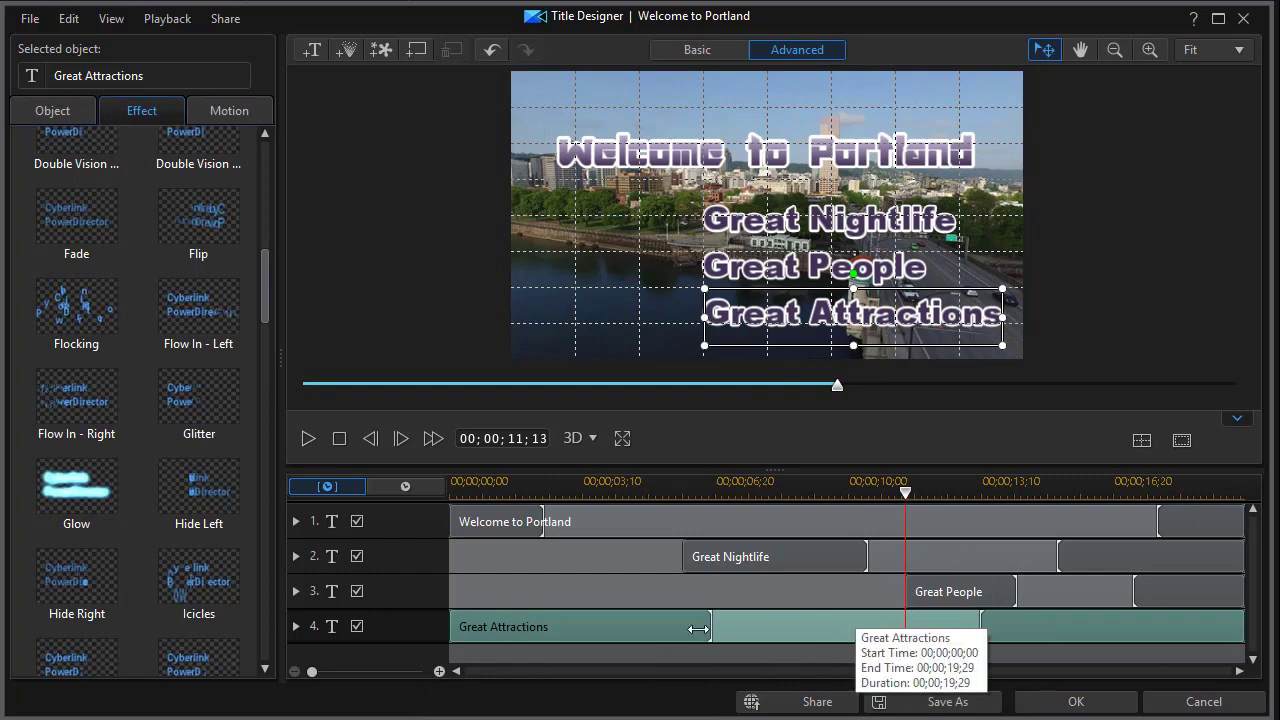
{"action": "left_click_drag", "start_coordinate": [451, 622], "coordinate": [1094, 658]}
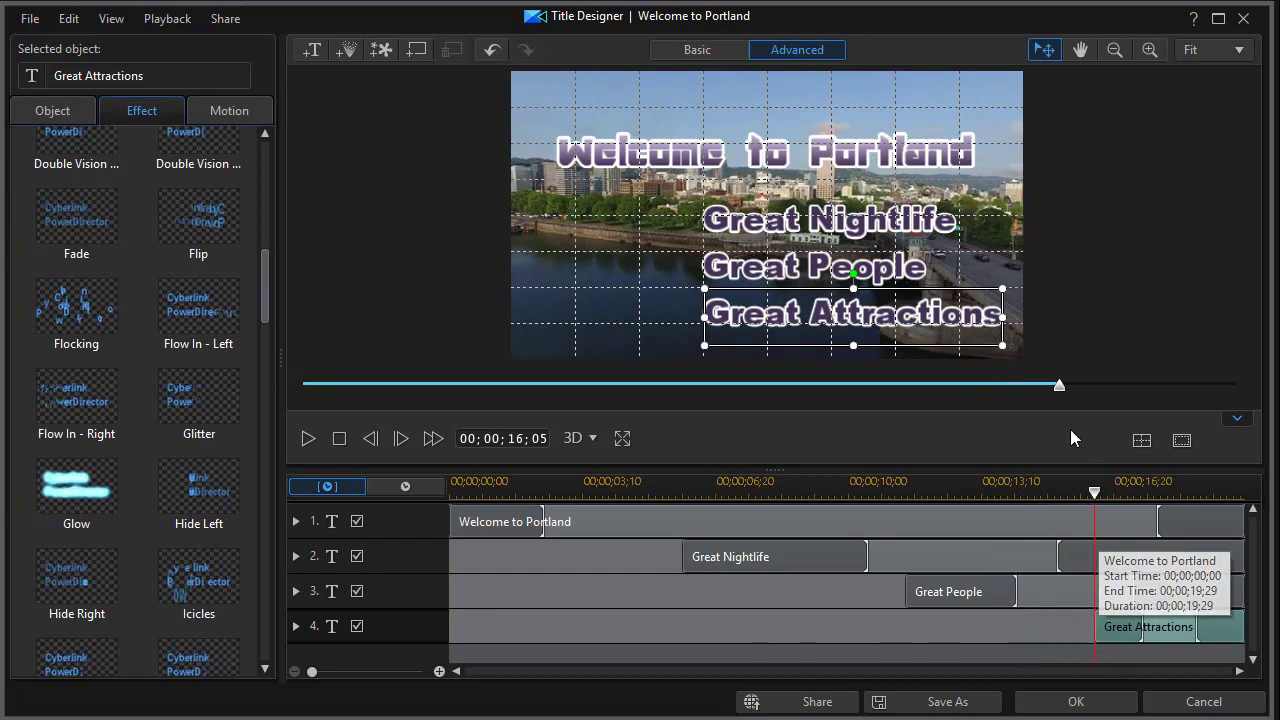
{"action": "left_click", "coordinate": [339, 439]}
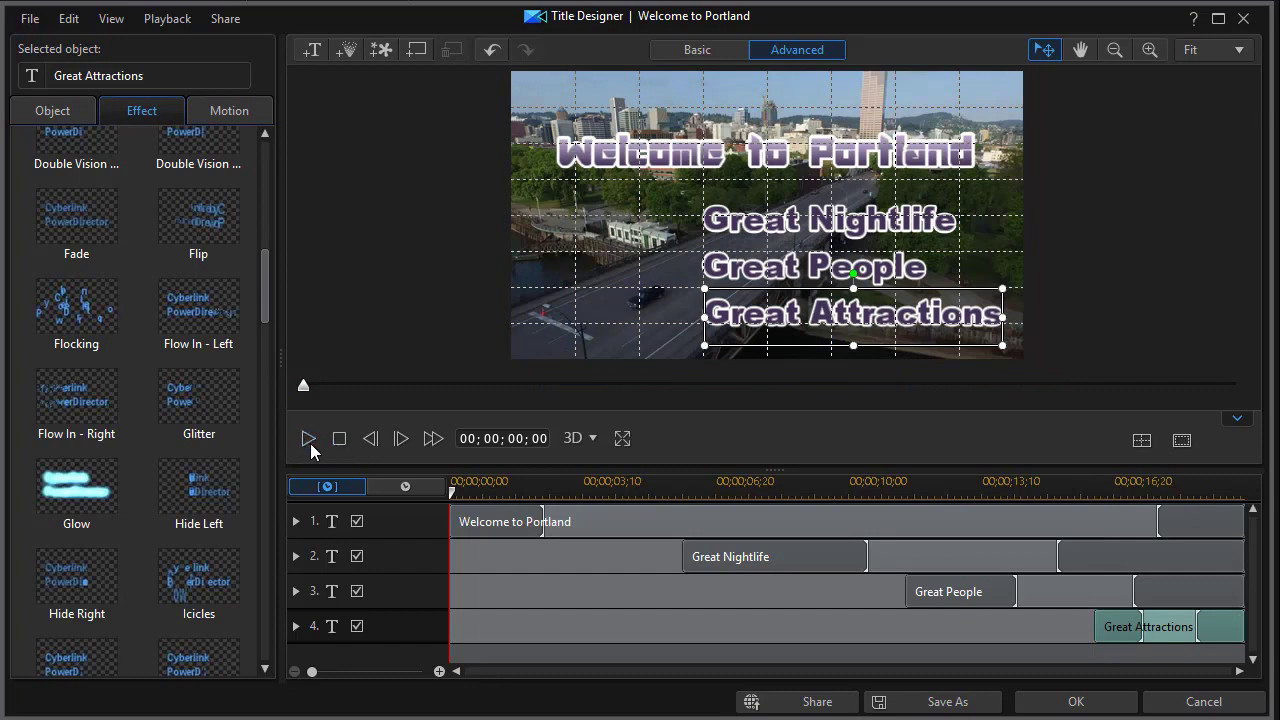
{"action": "left_click", "coordinate": [309, 440]}
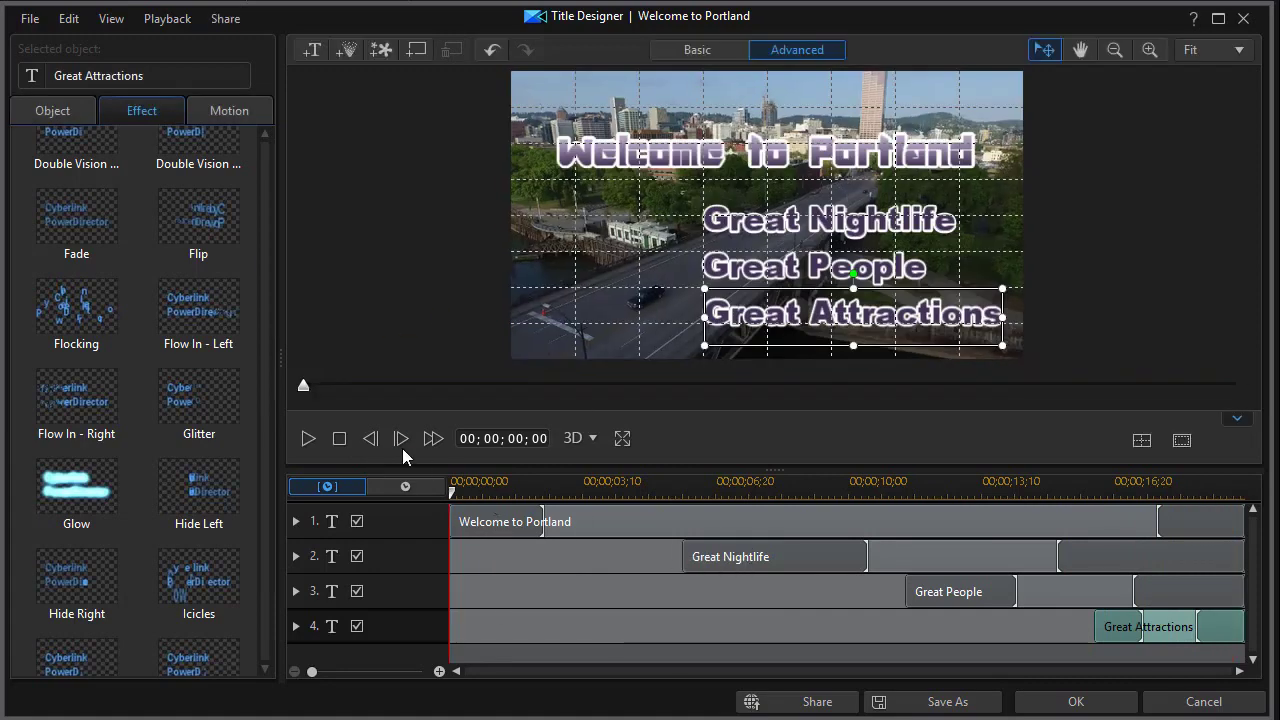
{"action": "left_click", "coordinate": [658, 524]}
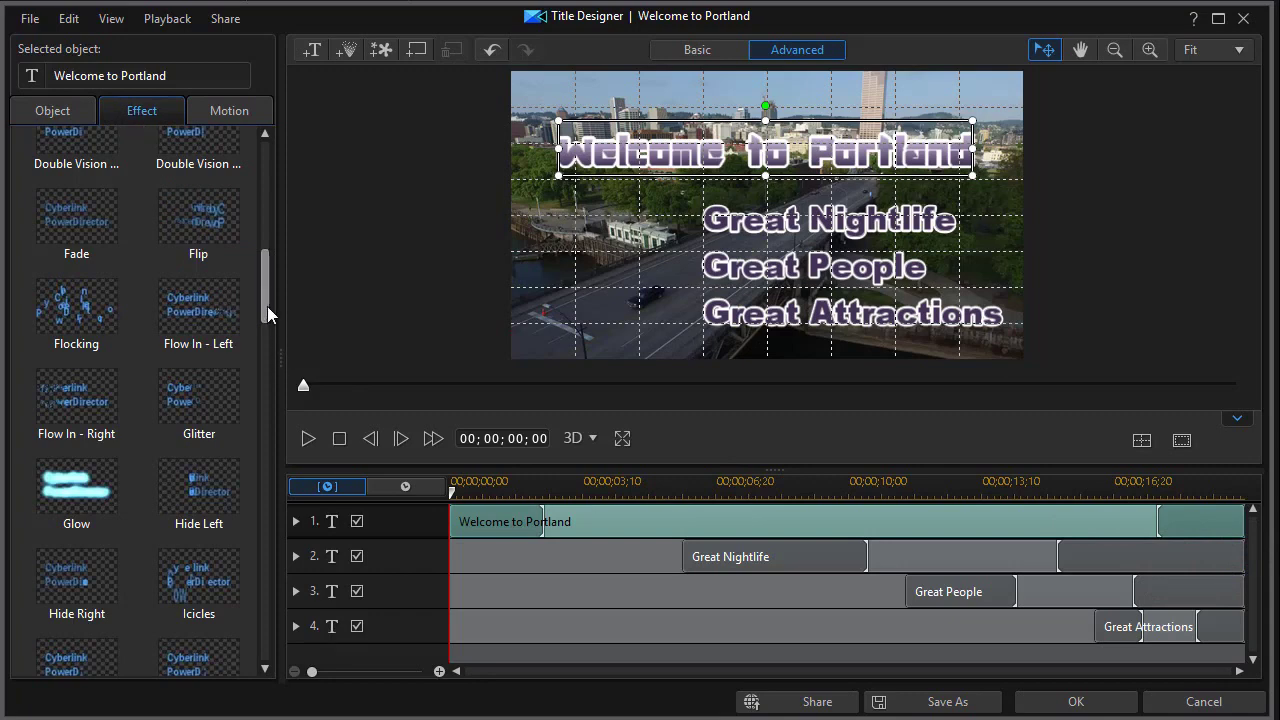
Apply Blur Right as Welcome to Portland's starting effect and accept the title with OK
{"action": "left_click_drag", "start_coordinate": [267, 306], "coordinate": [251, 176]}
{"action": "left_click", "coordinate": [22, 143]}
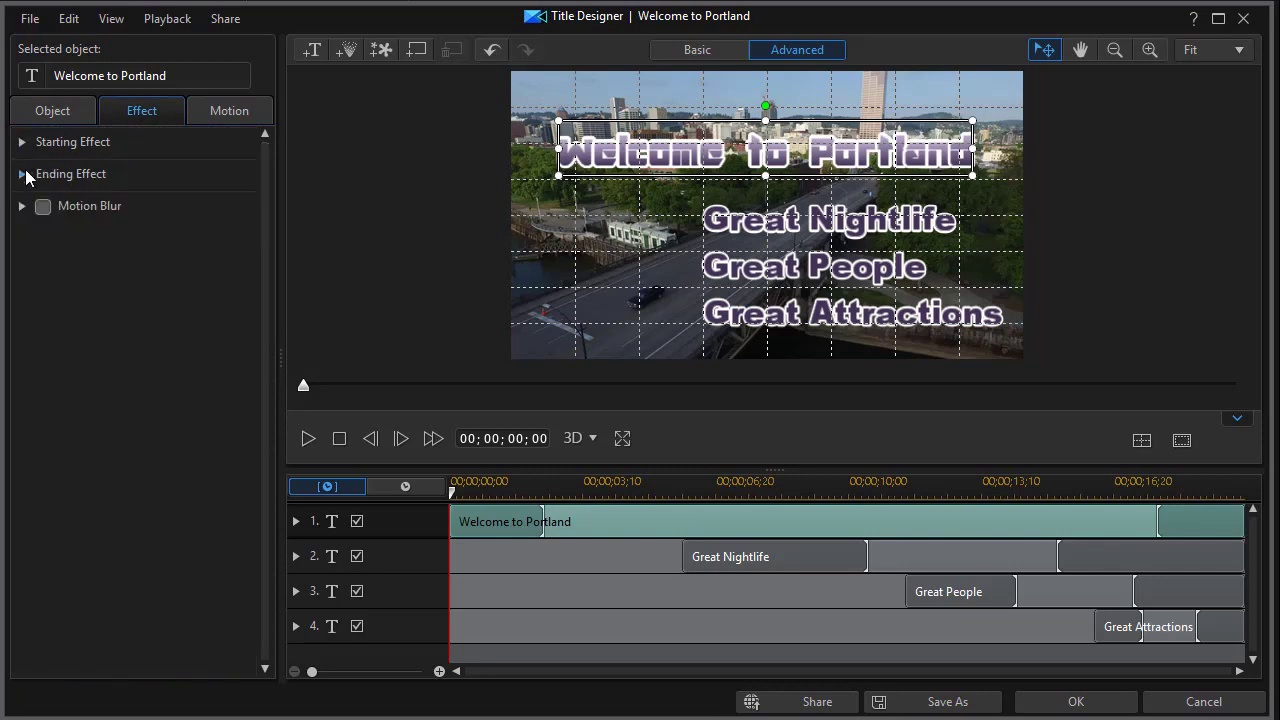
{"action": "left_click", "coordinate": [22, 175]}
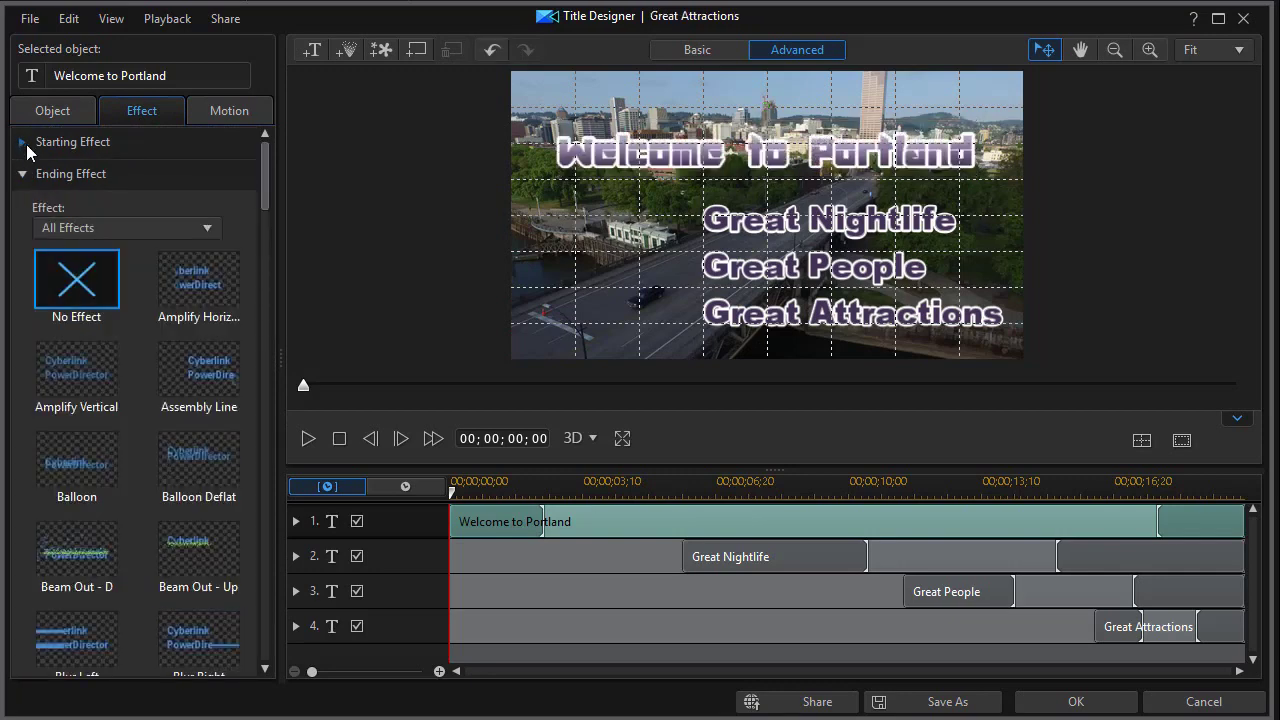
{"action": "left_click", "coordinate": [23, 143]}
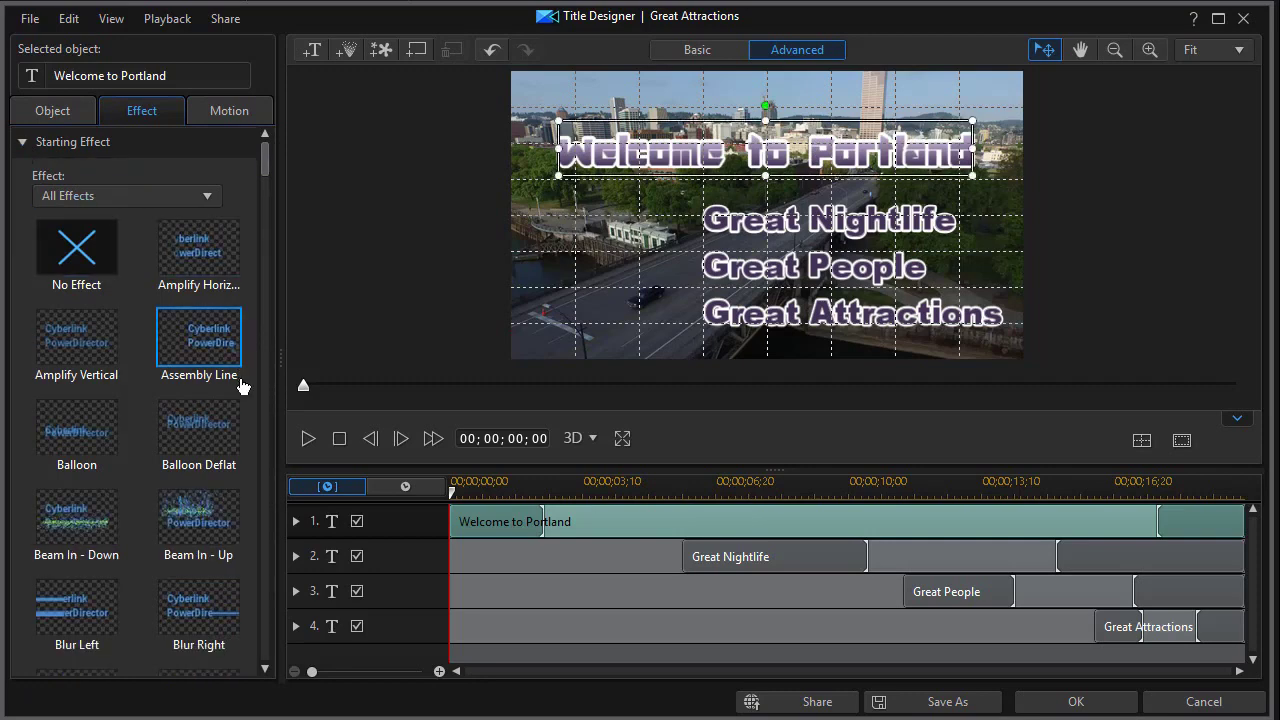
{"action": "mouse_move", "coordinate": [266, 163]}
{"action": "left_mouse_down"}
{"action": "mouse_move", "coordinate": [268, 208]}
{"action": "mouse_move", "coordinate": [273, 184]}
{"action": "left_mouse_up"}
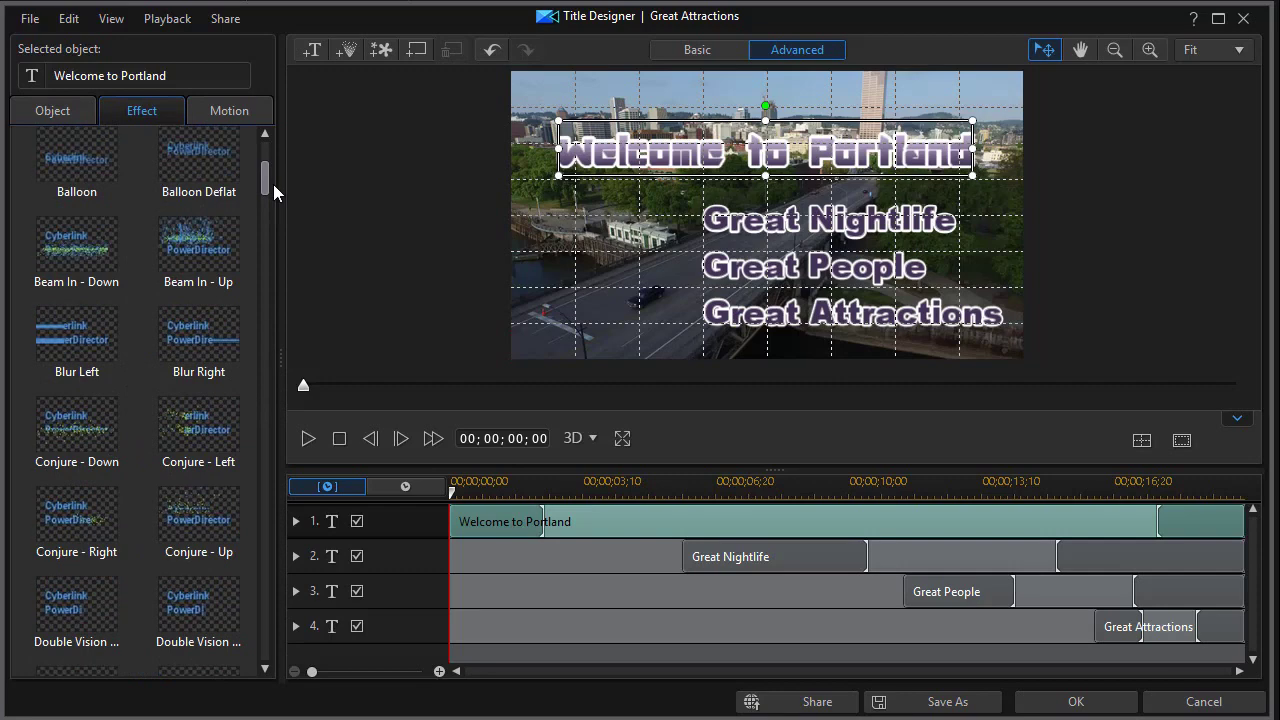
{"action": "scroll", "coordinate": [273, 185], "scroll_direction": "down", "scroll_amount": 1}
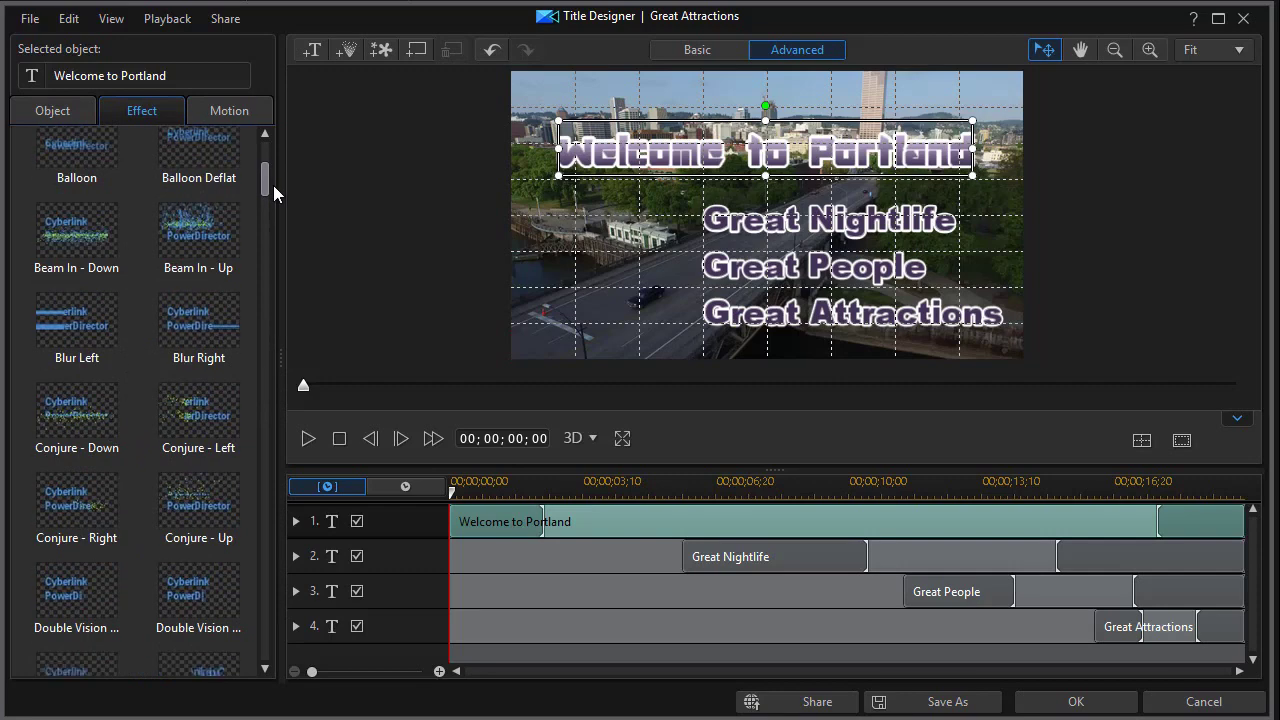
{"action": "left_click", "coordinate": [219, 320]}
{"action": "left_click", "coordinate": [1100, 702]}
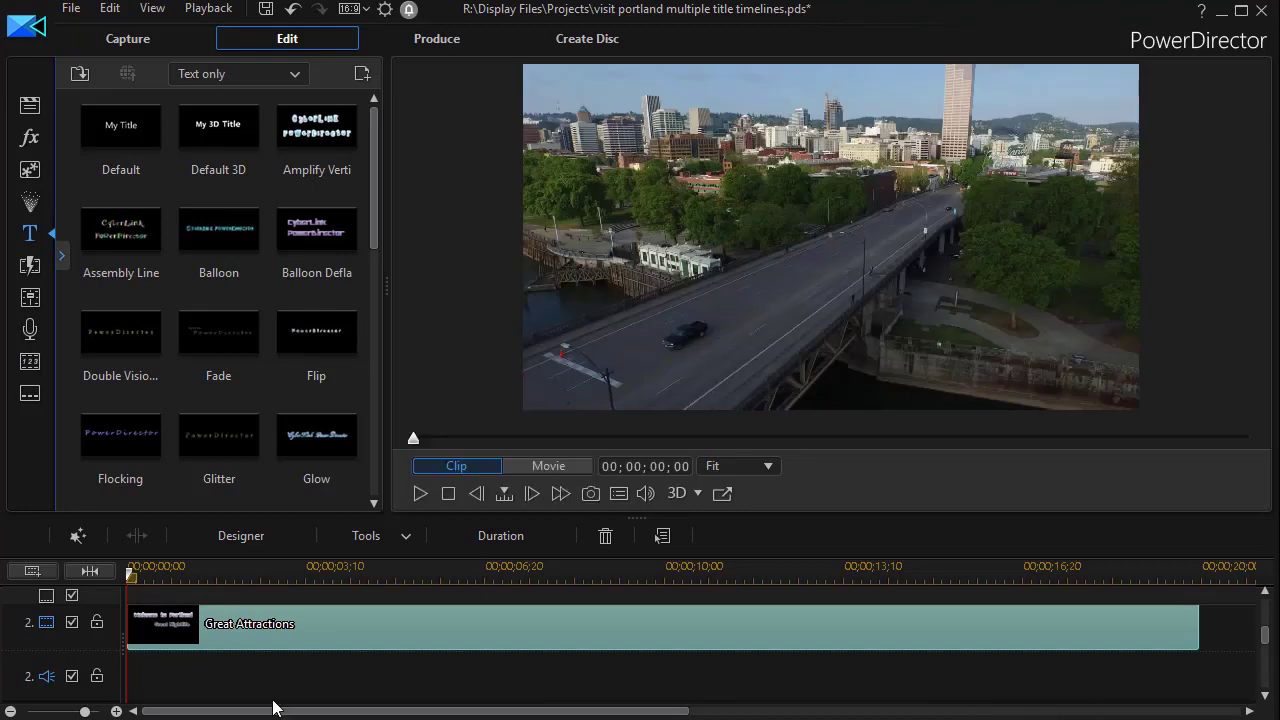
{"action": "left_click", "coordinate": [520, 468]}
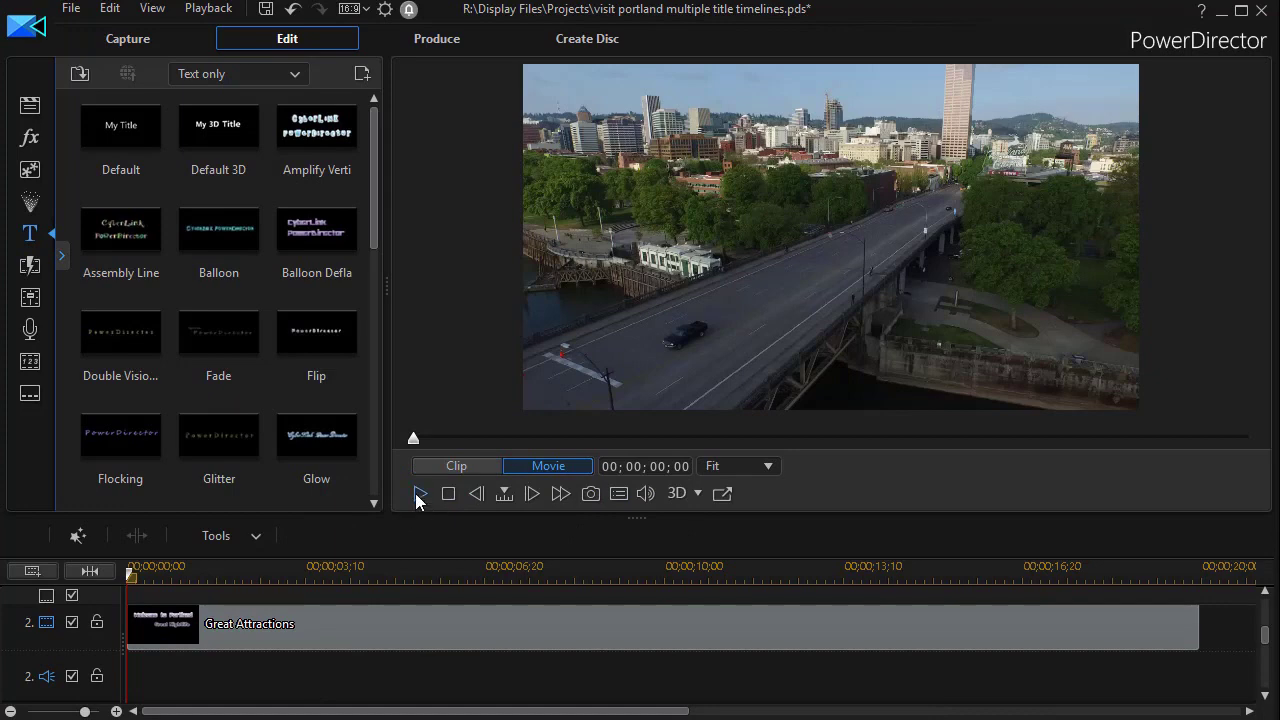
{"action": "left_click", "coordinate": [419, 493]}
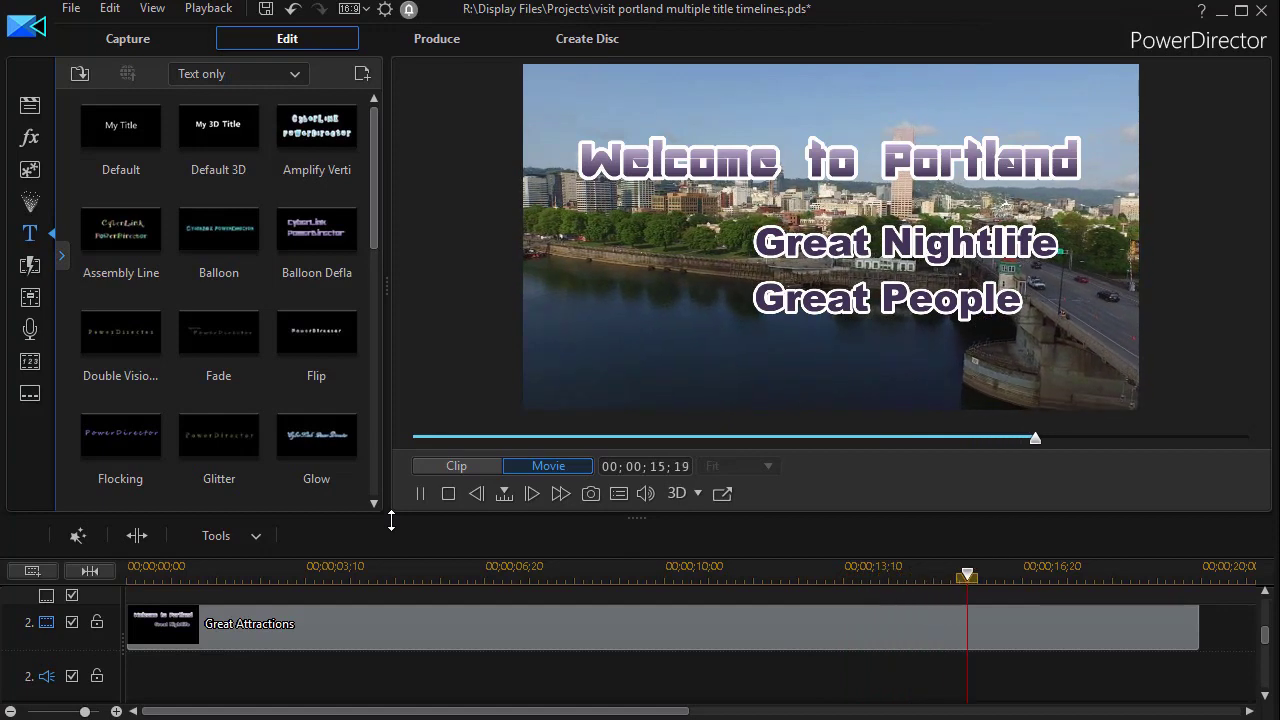
{"action": "left_click", "coordinate": [448, 494]}
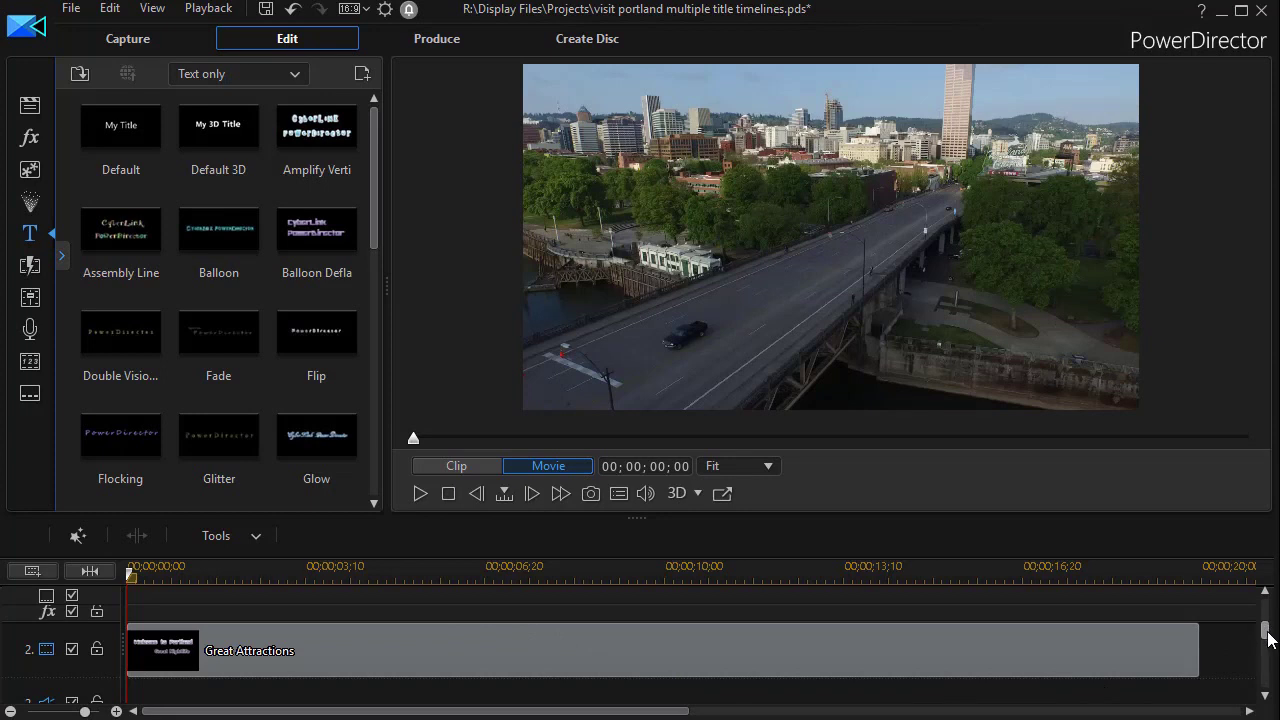
{"action": "scroll", "coordinate": [1263, 630], "scroll_direction": "up", "scroll_amount": 2}
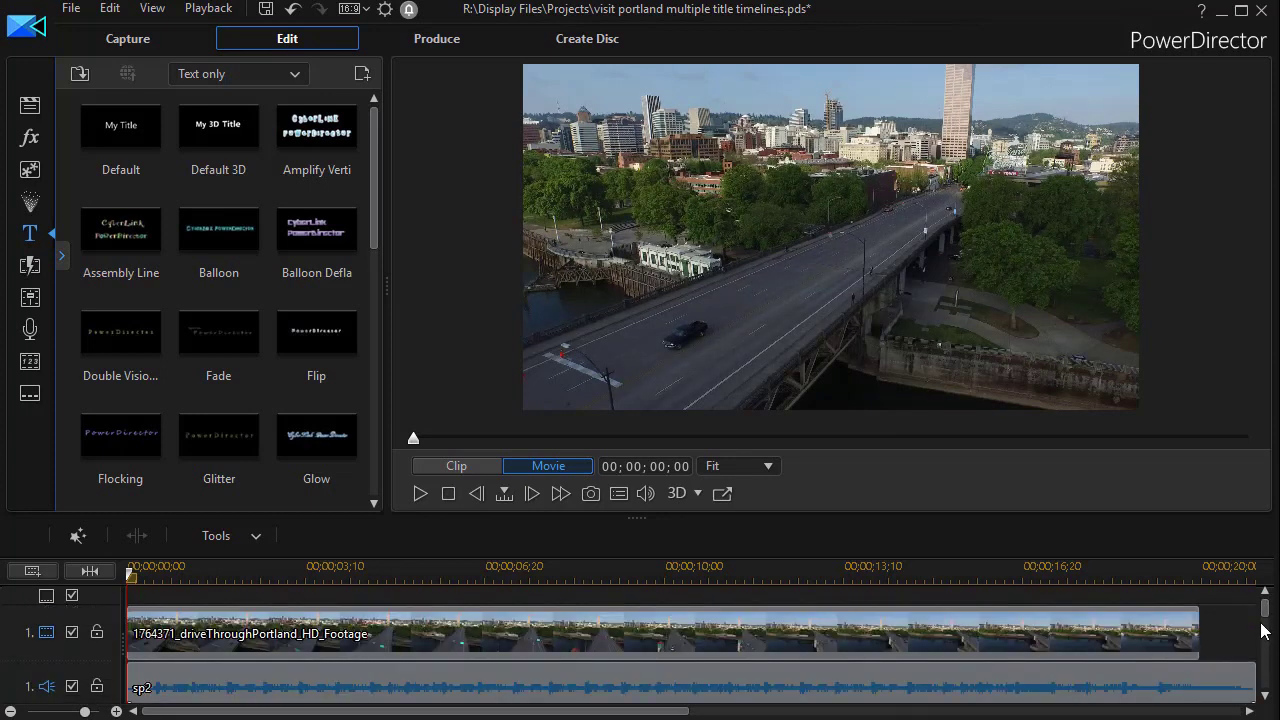
{"action": "scroll", "coordinate": [1264, 645], "scroll_direction": "down", "scroll_amount": 2}
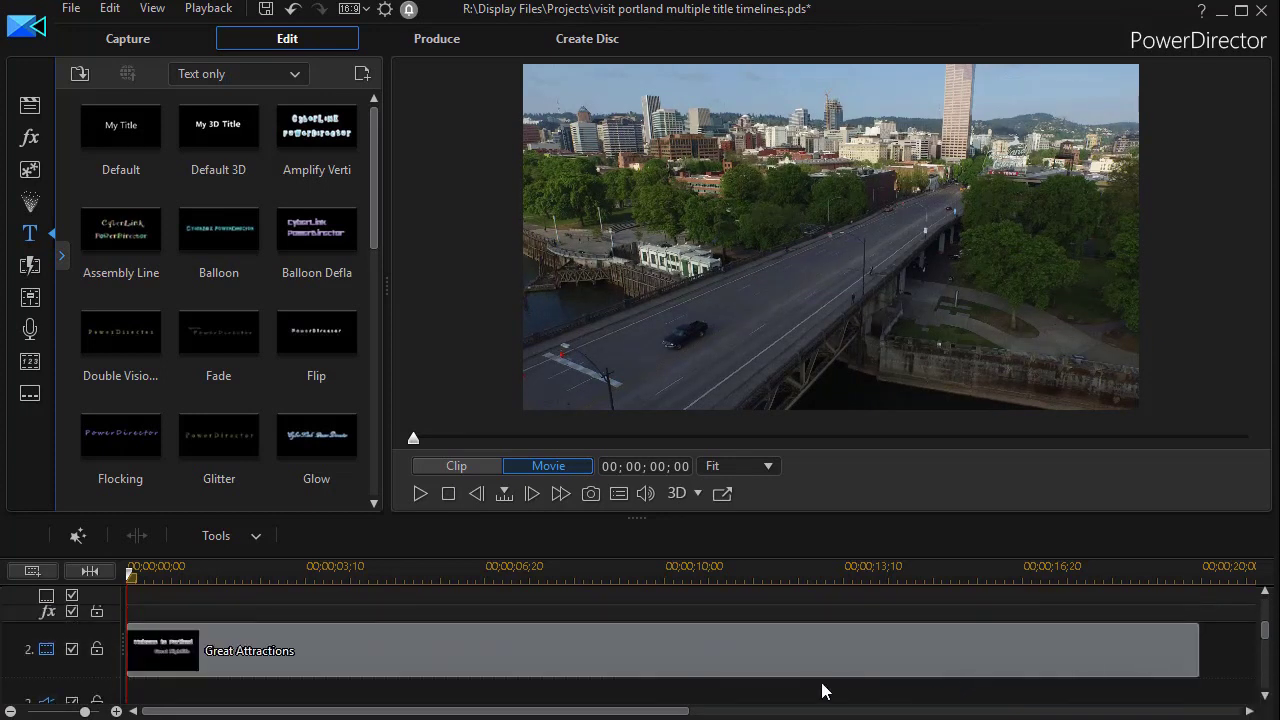